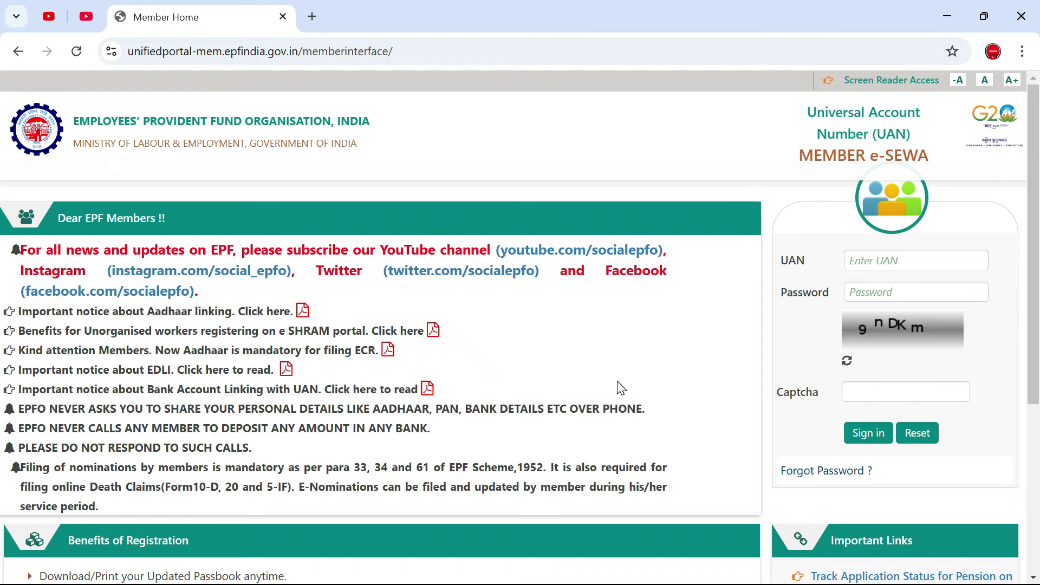
Go to google.com and search for 'uan home'
{"action": "left_click", "coordinate": [410, 53]}
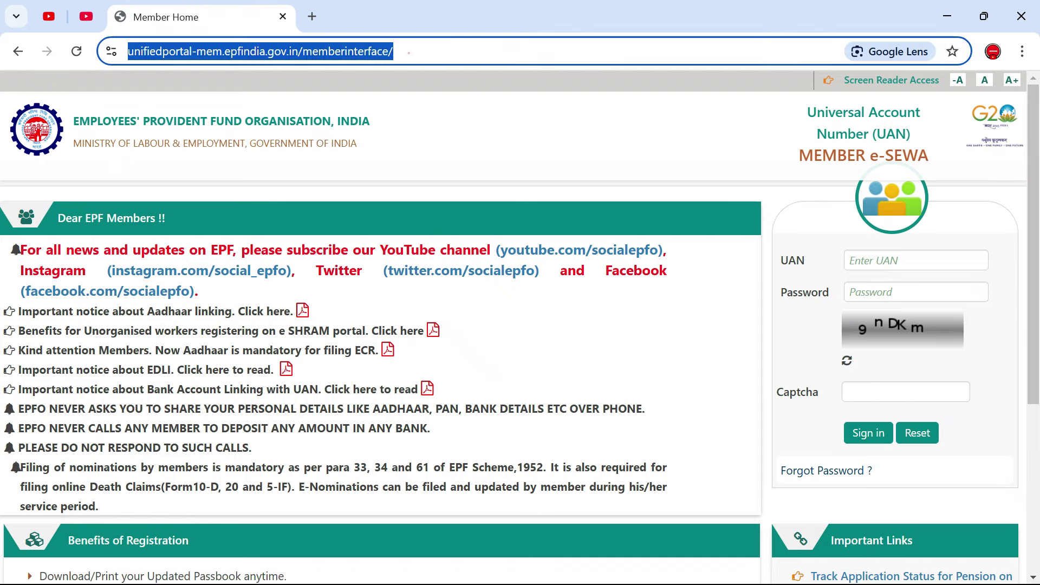
{"action": "type", "text": "google.com"}
{"action": "key", "text": "Return"}
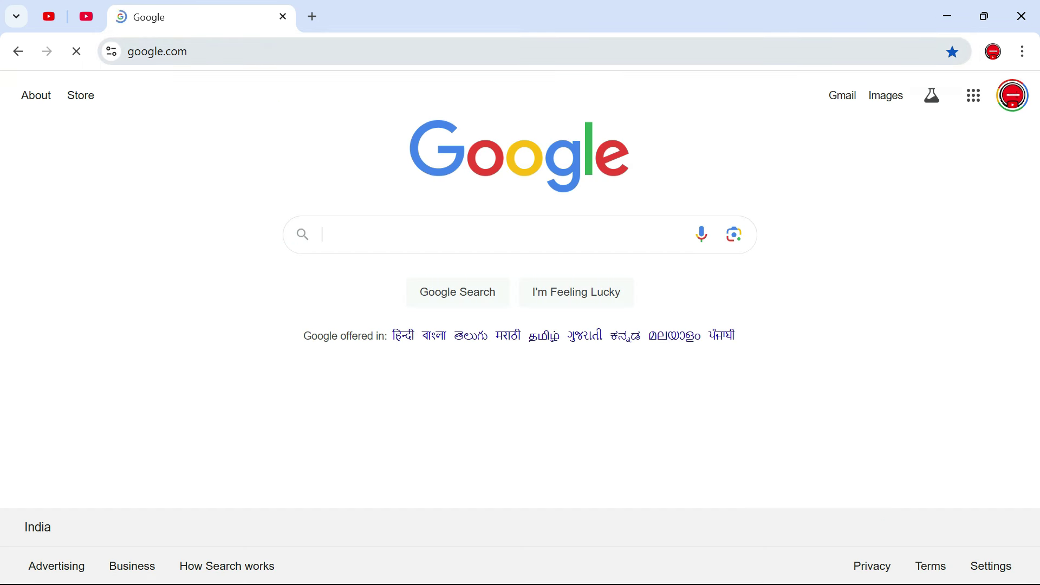
{"action": "type", "text": "uan home"}
{"action": "key", "text": "Return"}
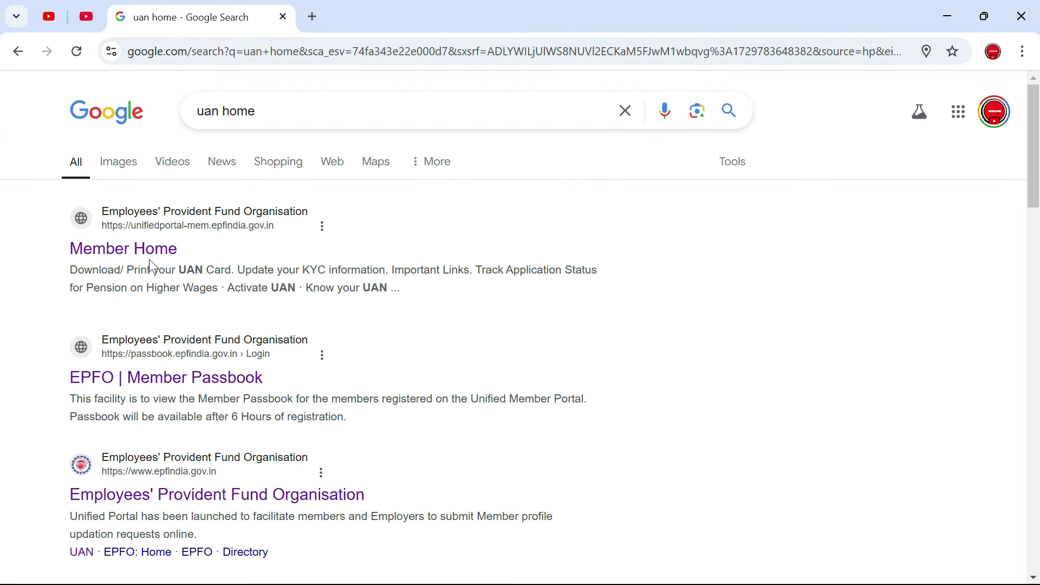
Open the EPFO Member Home result, glance at Forgot Password, then return to Member Home
{"action": "left_click", "coordinate": [149, 260]}
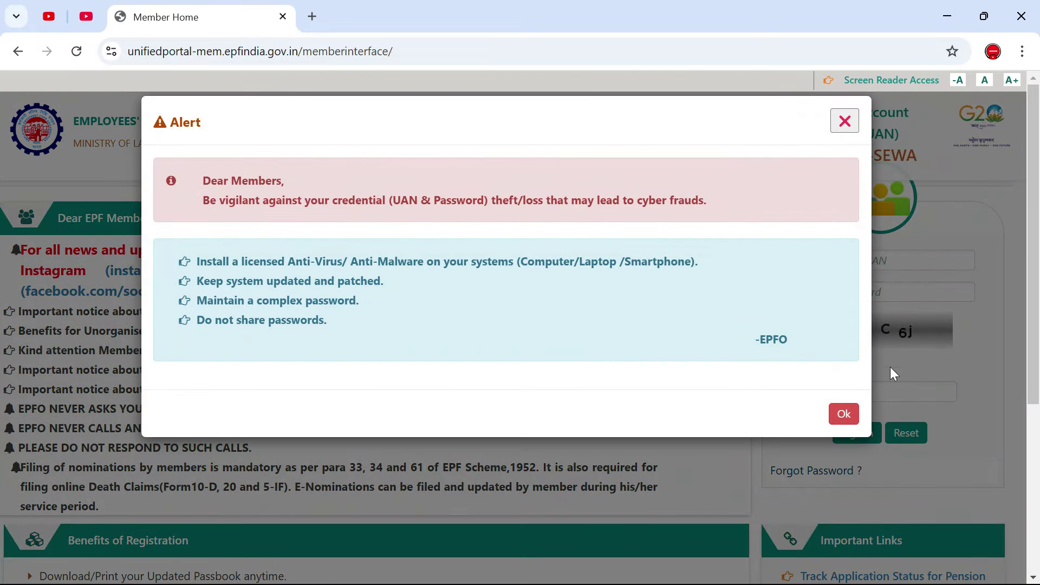
{"action": "left_click", "coordinate": [846, 414]}
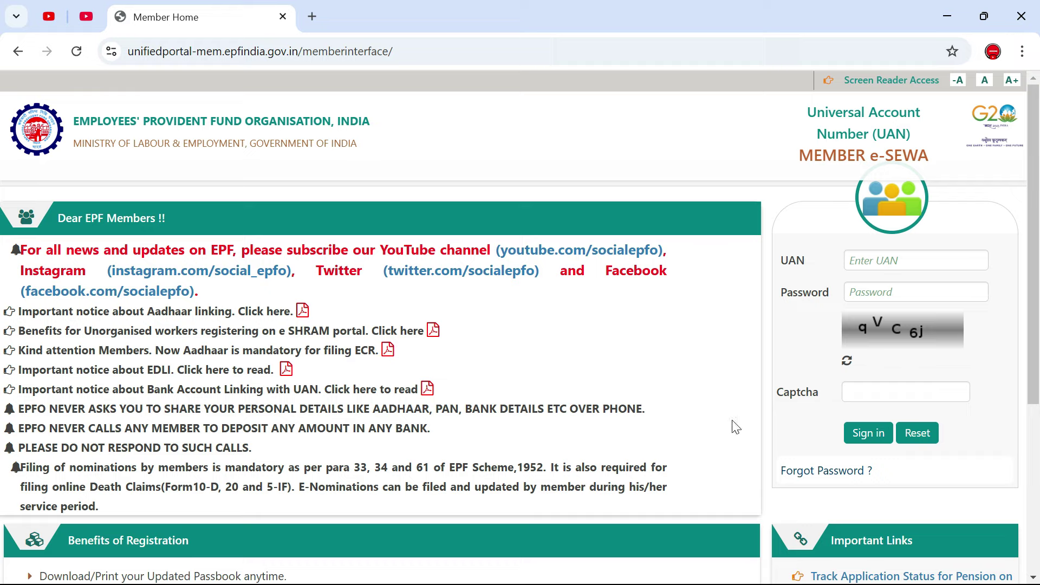
{"action": "left_click", "coordinate": [819, 473]}
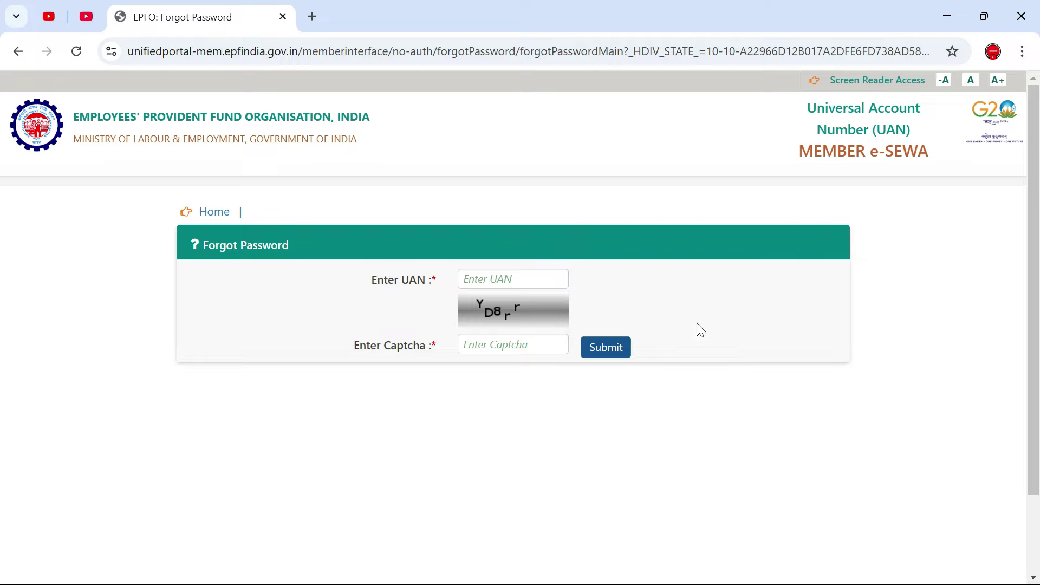
{"action": "left_click", "coordinate": [251, 130]}
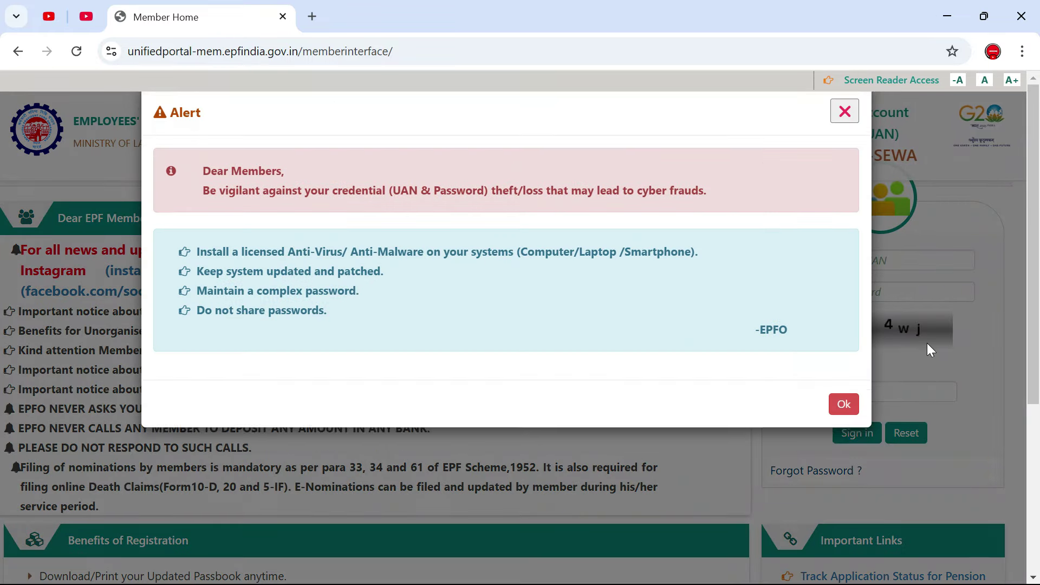
Sign in with UAN, password and captcha, then verify with the one-time password
{"action": "left_click", "coordinate": [845, 405]}
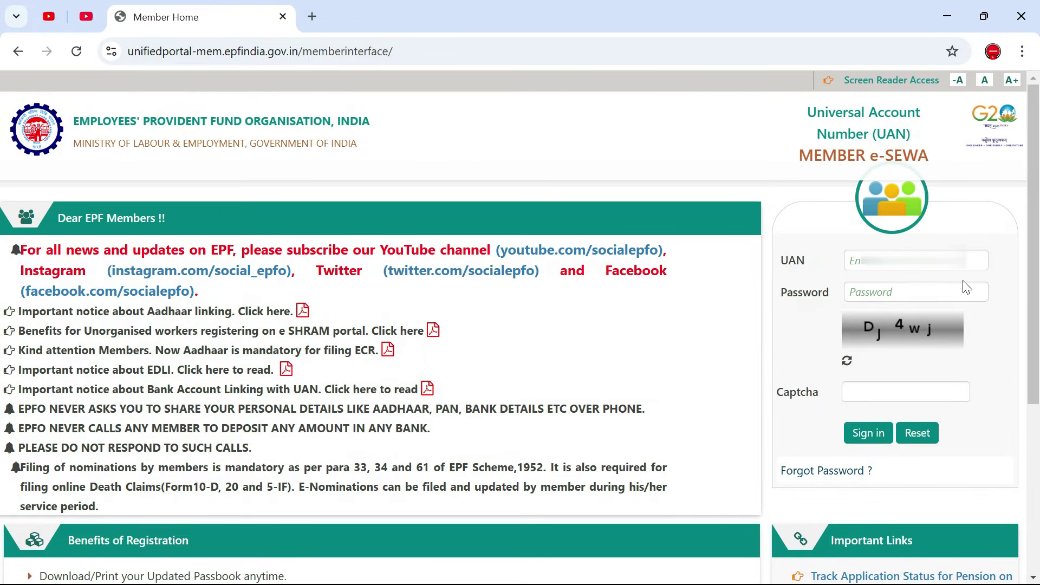
{"action": "left_click", "coordinate": [904, 391]}
{"action": "type", "text": "DJ4wj"}
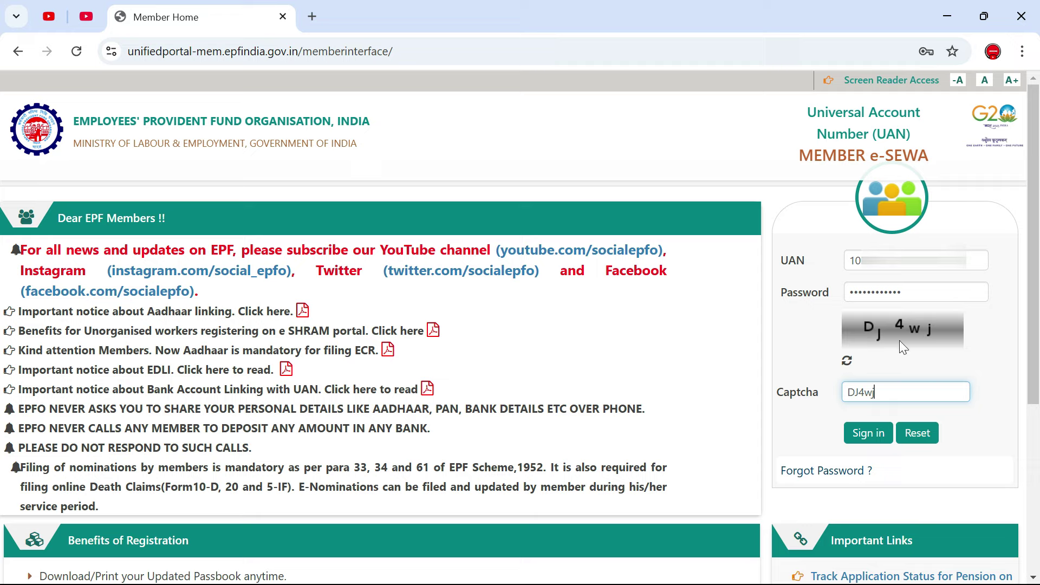
{"action": "left_click", "coordinate": [868, 433]}
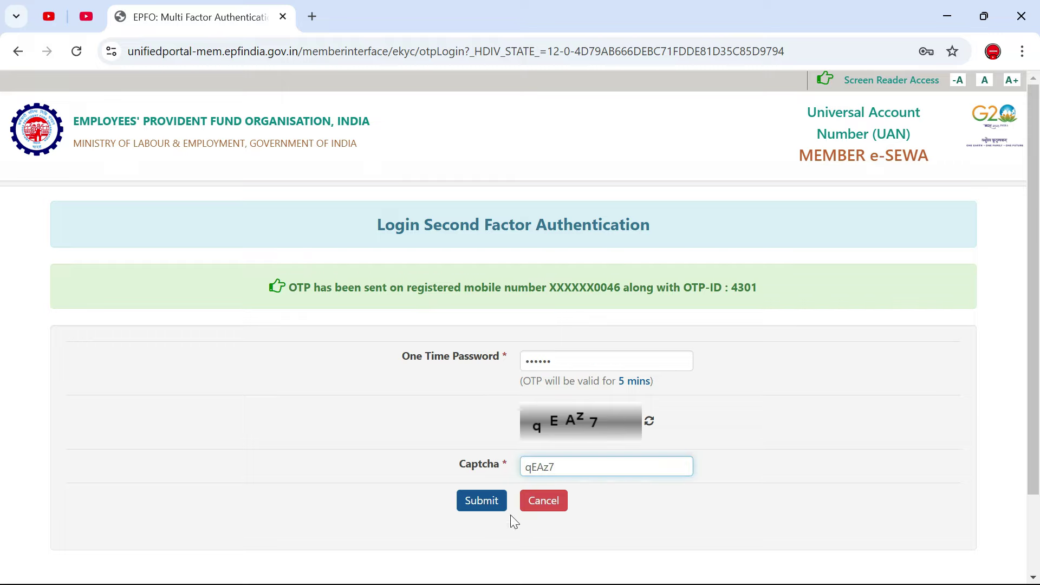
{"action": "left_click", "coordinate": [494, 506]}
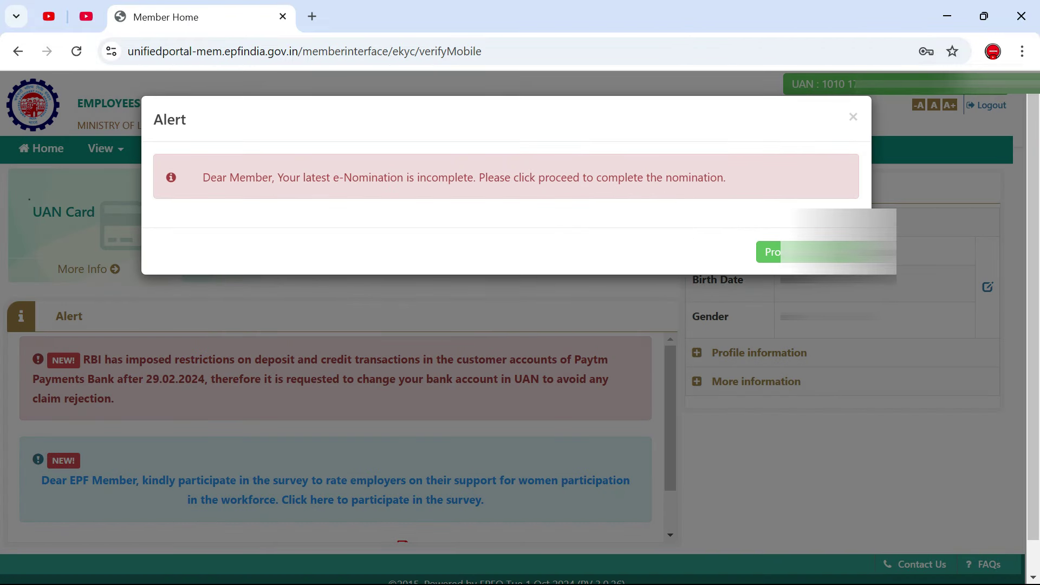
Close the e-Nomination reminder and go to Manage > Joint Declaration
{"action": "left_click", "coordinate": [786, 252]}
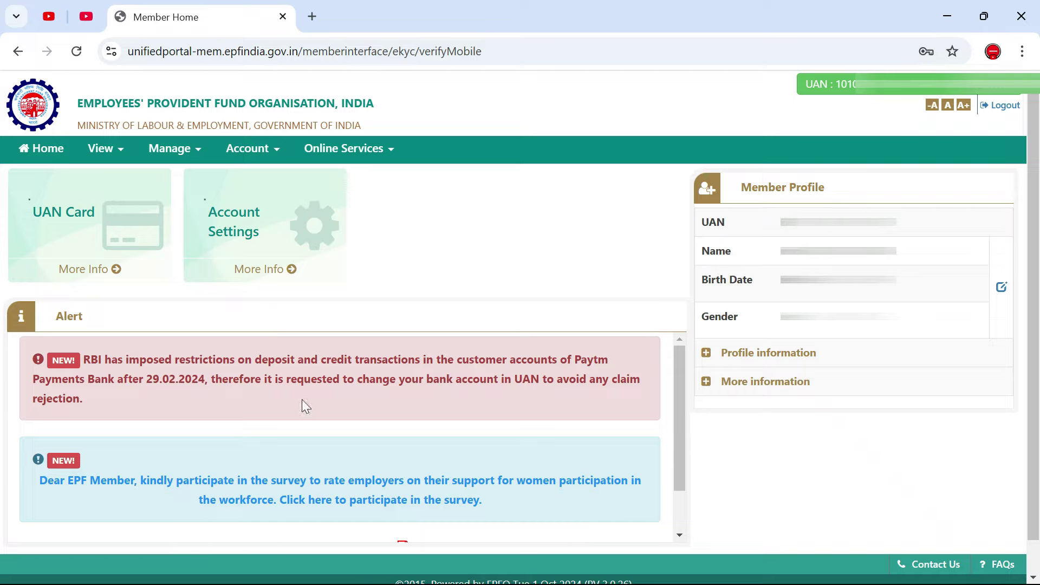
{"action": "left_click", "coordinate": [166, 153]}
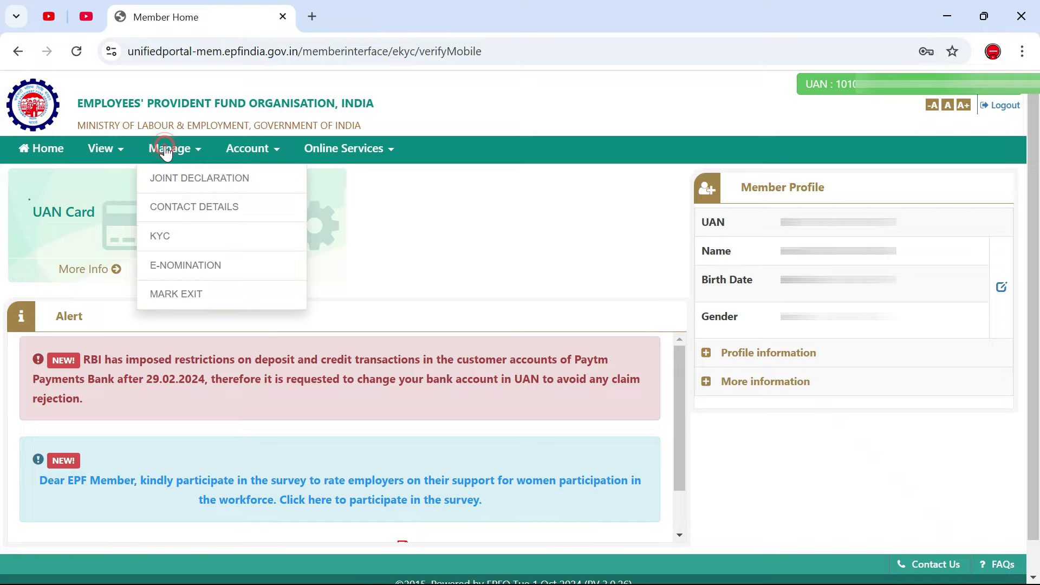
{"action": "left_click", "coordinate": [221, 183]}
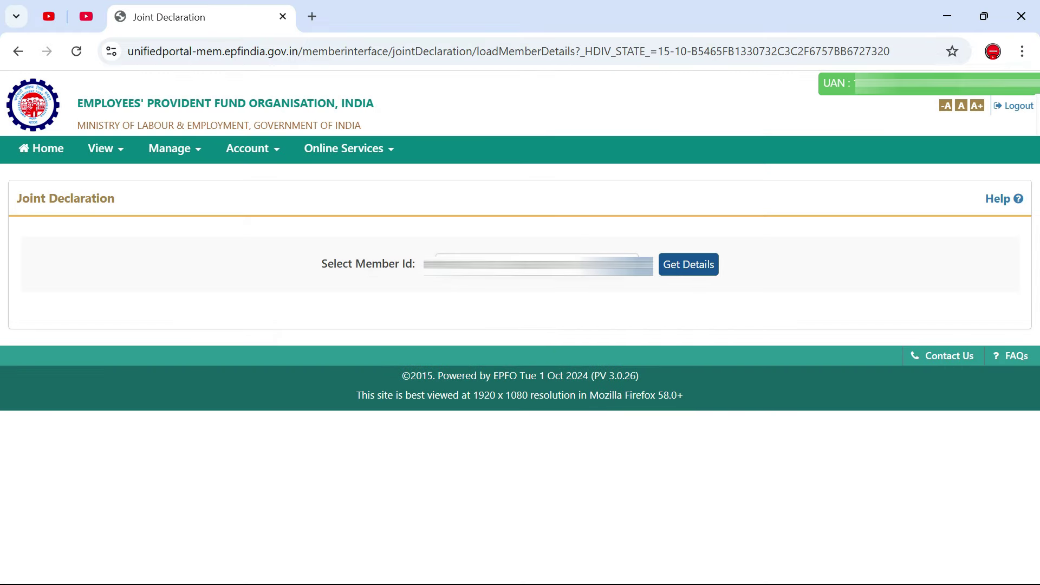
Select the first member ID in the list and load its details
{"action": "left_click", "coordinate": [531, 264]}
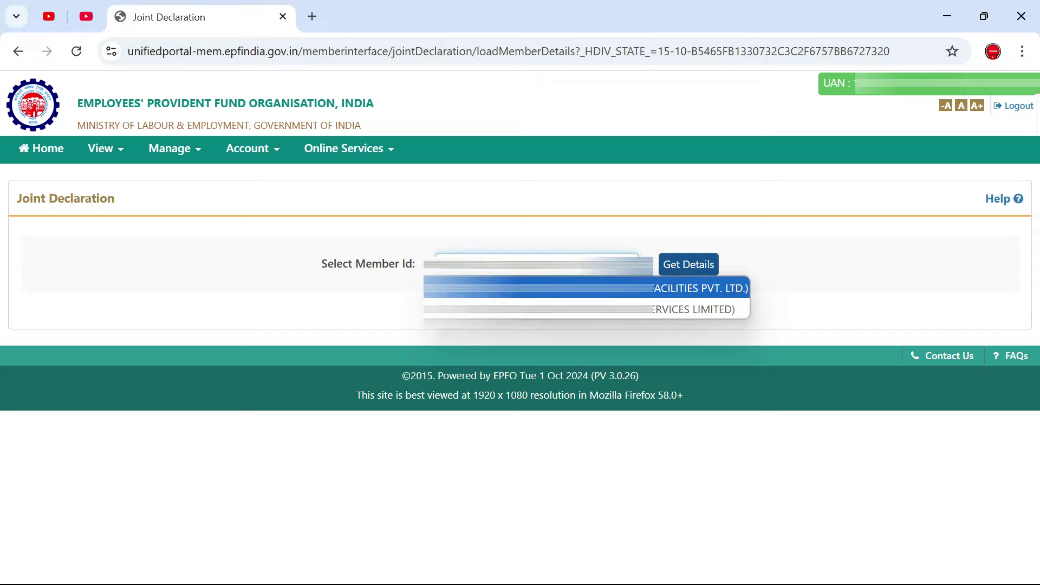
{"action": "key", "text": "Return"}
{"action": "left_click", "coordinate": [551, 259]}
{"action": "key", "text": "Return"}
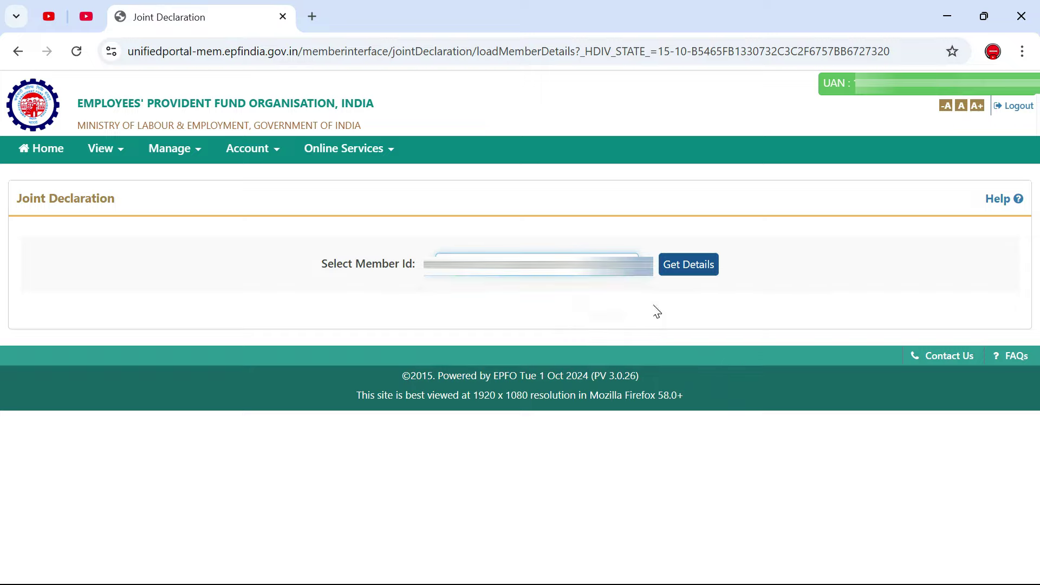
{"action": "left_click", "coordinate": [688, 275]}
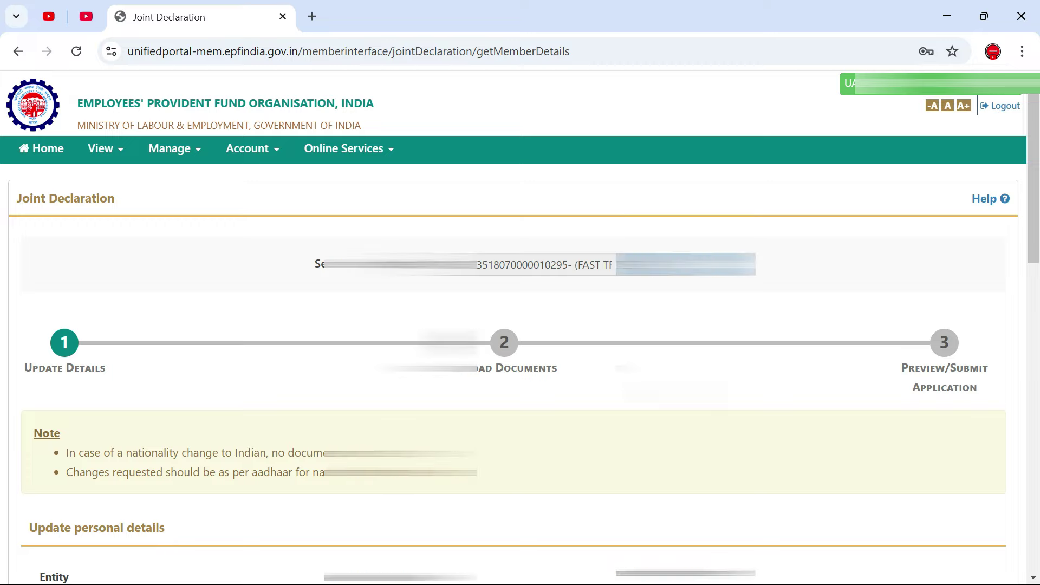
{"action": "scroll", "coordinate": [520, 353], "scroll_direction": "down", "scroll_amount": 5}
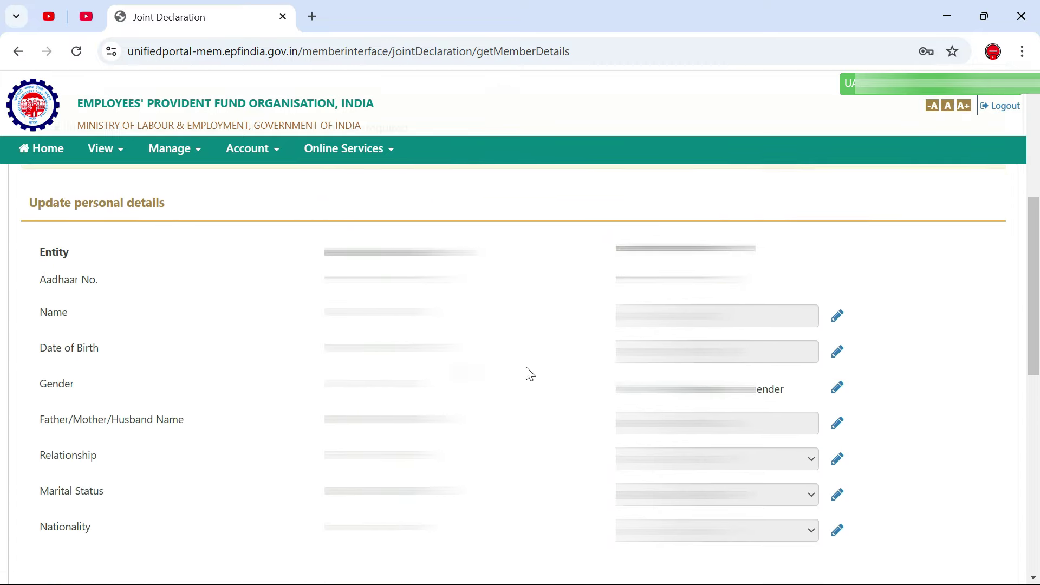
{"action": "scroll", "coordinate": [531, 374], "scroll_direction": "down", "scroll_amount": 1}
{"action": "scroll", "coordinate": [514, 387], "scroll_direction": "up", "scroll_amount": 1}
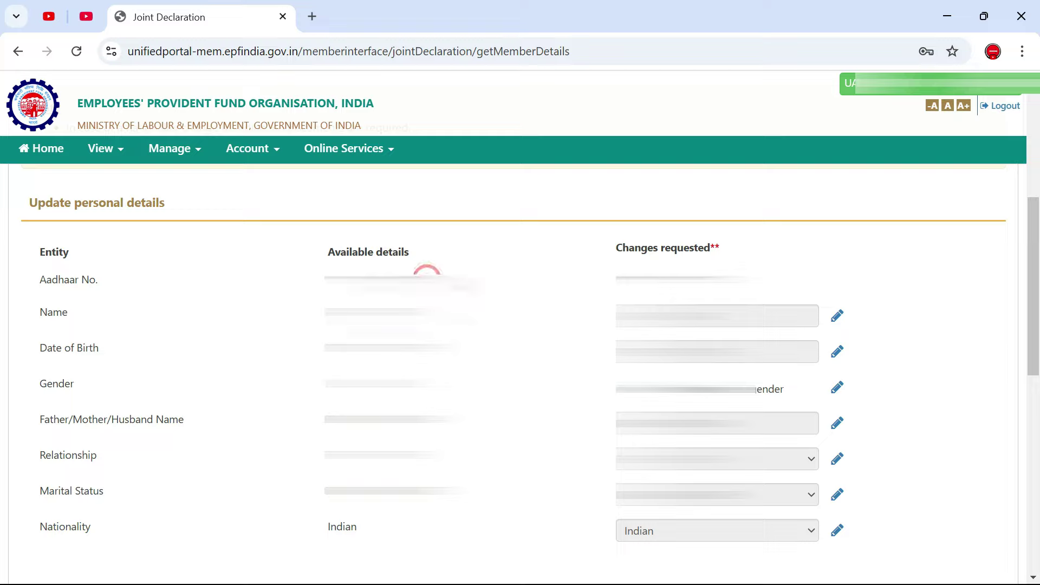
{"action": "left_click_drag", "start_coordinate": [321, 352], "coordinate": [455, 349]}
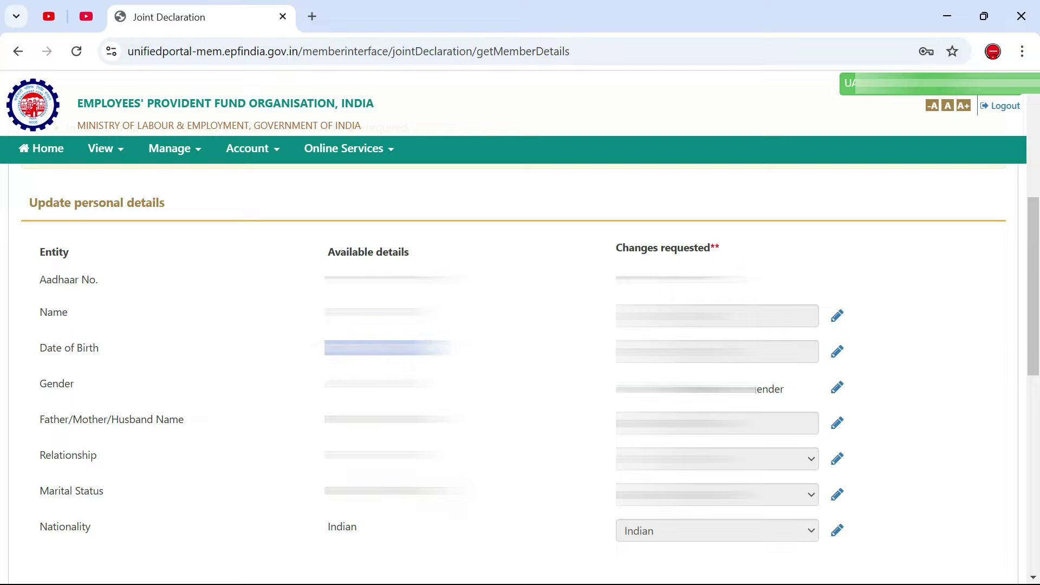
{"action": "left_click", "coordinate": [531, 377]}
{"action": "triple_click", "coordinate": [616, 251]}
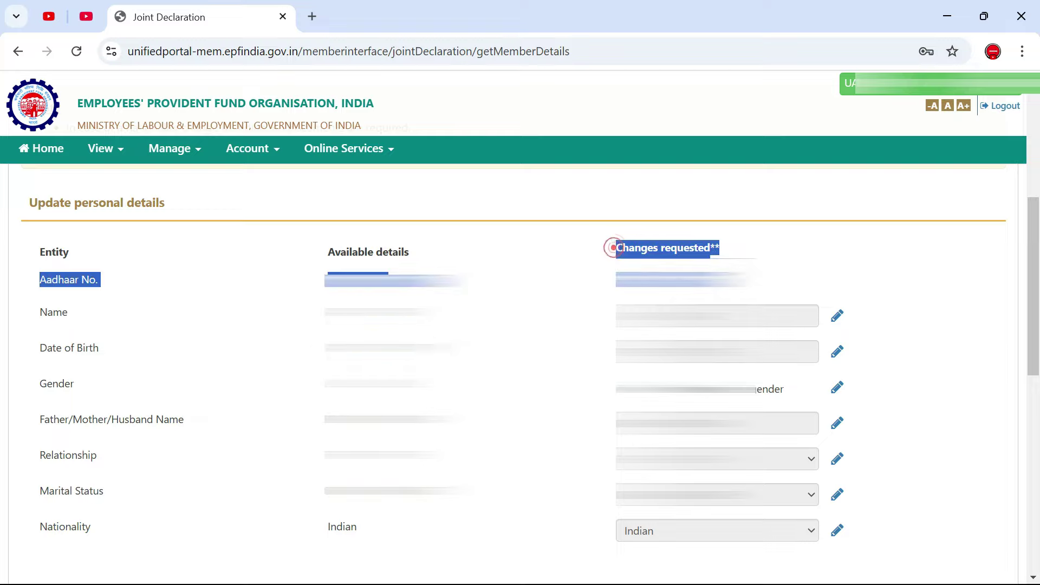
{"action": "left_click", "coordinate": [614, 248]}
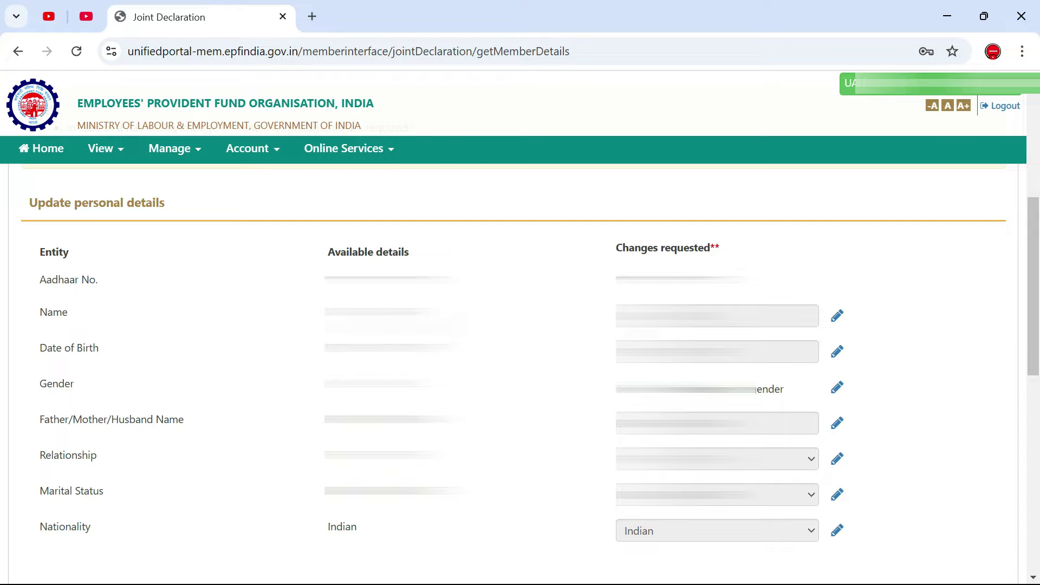
{"action": "triple_click", "coordinate": [319, 320]}
{"action": "left_click", "coordinate": [480, 369]}
Mark the member Name for correction and submit the personal details with Proceed
{"action": "left_click", "coordinate": [839, 320]}
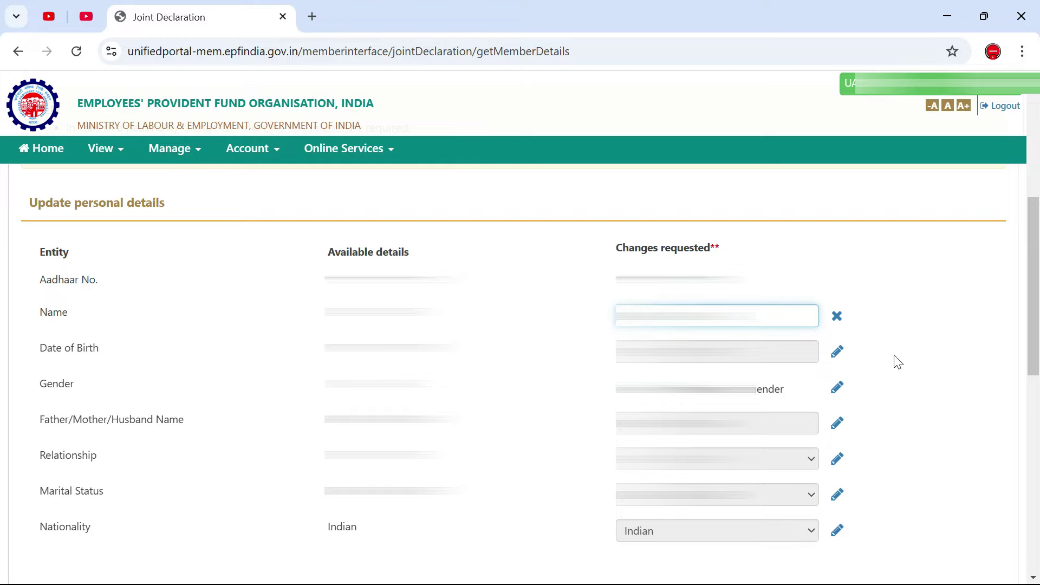
{"action": "scroll", "coordinate": [921, 344], "scroll_direction": "down", "scroll_amount": 6}
{"action": "scroll", "coordinate": [921, 344], "scroll_direction": "down", "scroll_amount": 2}
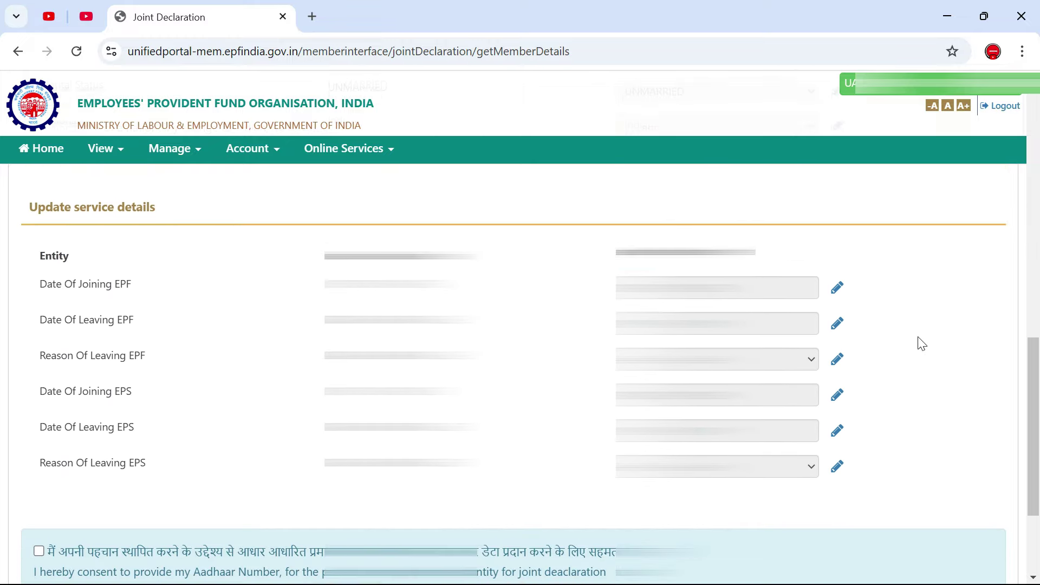
{"action": "scroll", "coordinate": [484, 371], "scroll_direction": "down", "scroll_amount": 3}
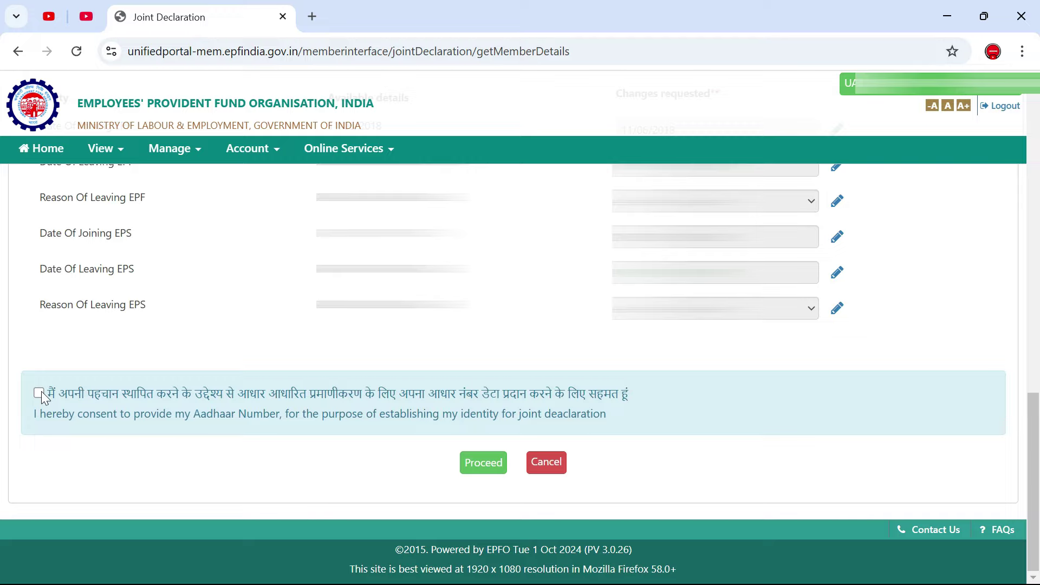
{"action": "left_click", "coordinate": [482, 462]}
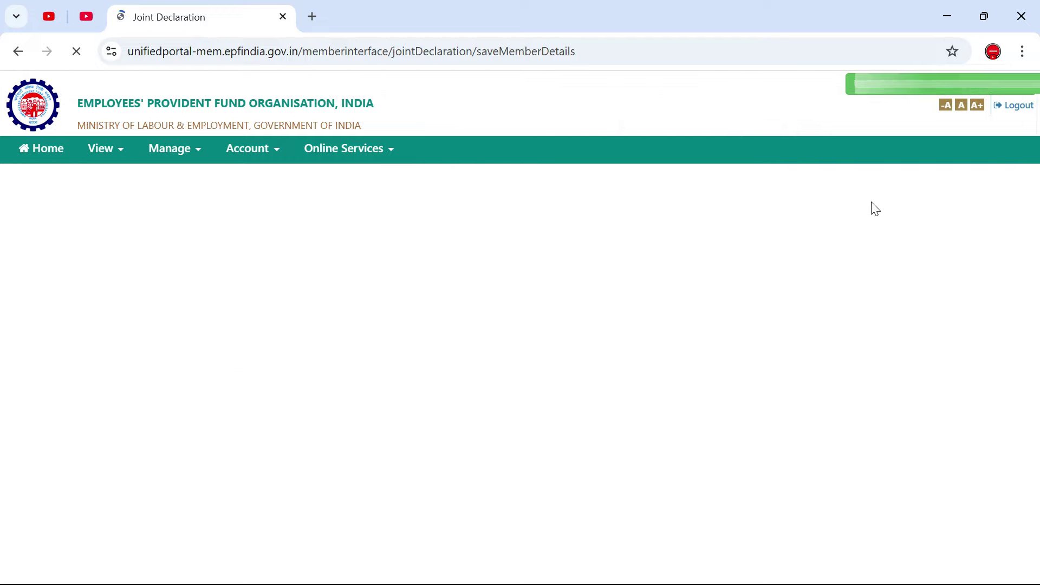
Choose Voter ID / e-Voter ID as the Document 1 proof type
{"action": "scroll", "coordinate": [606, 339], "scroll_direction": "down", "scroll_amount": 6}
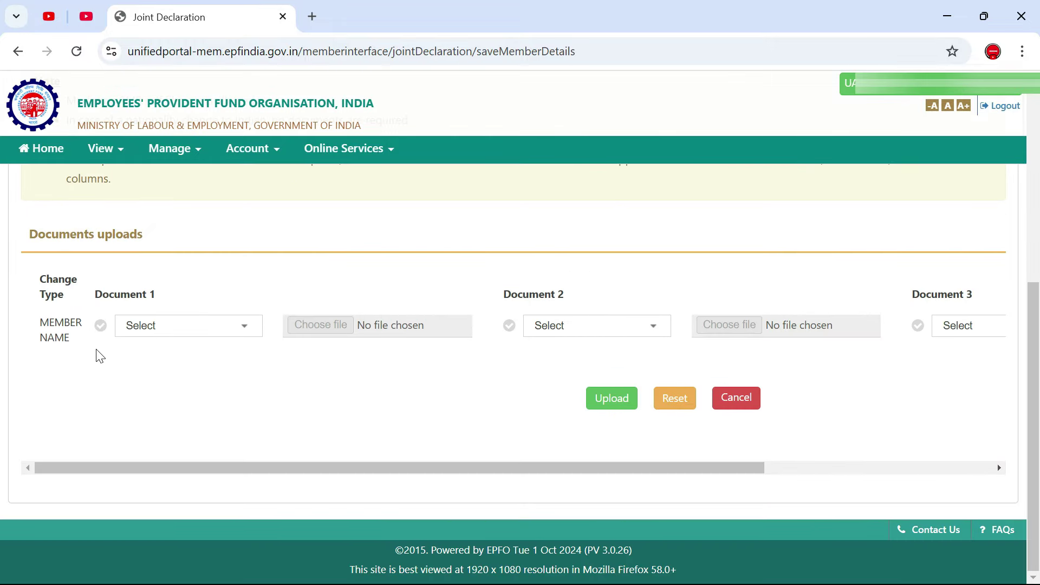
{"action": "triple_click", "coordinate": [48, 323]}
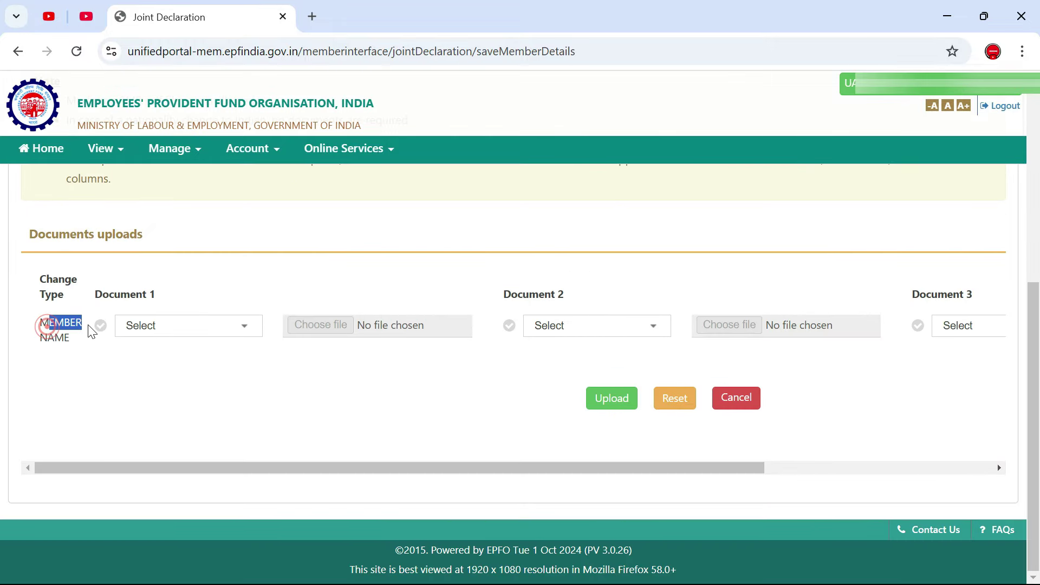
{"action": "left_click", "coordinate": [281, 294]}
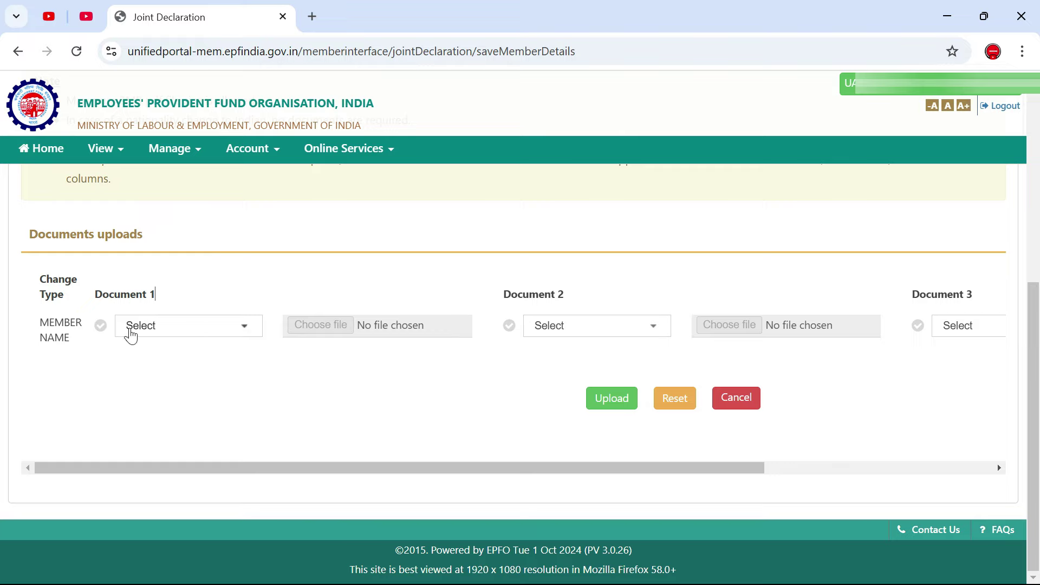
{"action": "left_click", "coordinate": [192, 331]}
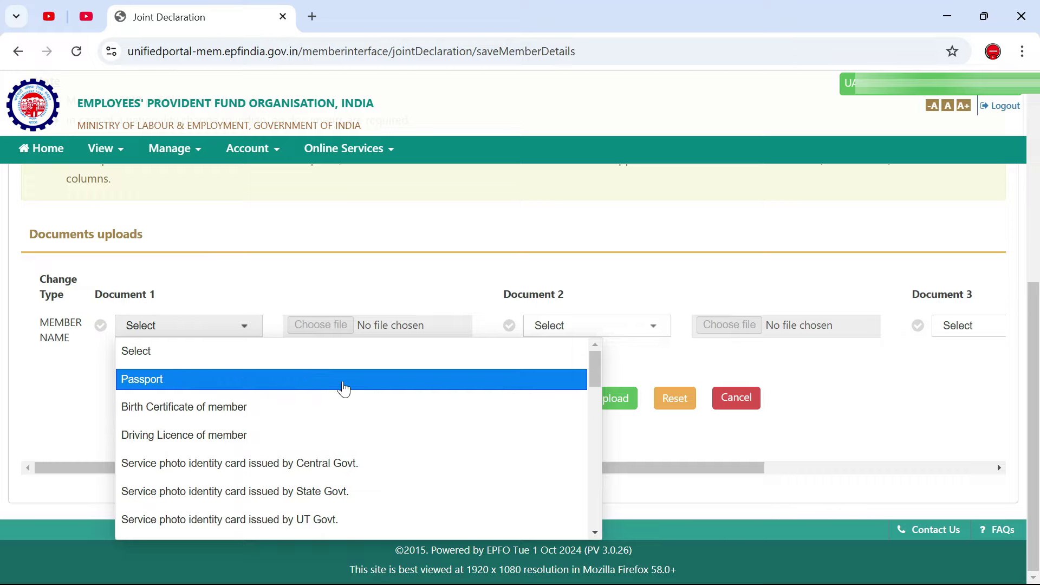
{"action": "scroll", "coordinate": [330, 438], "scroll_direction": "down", "scroll_amount": 10}
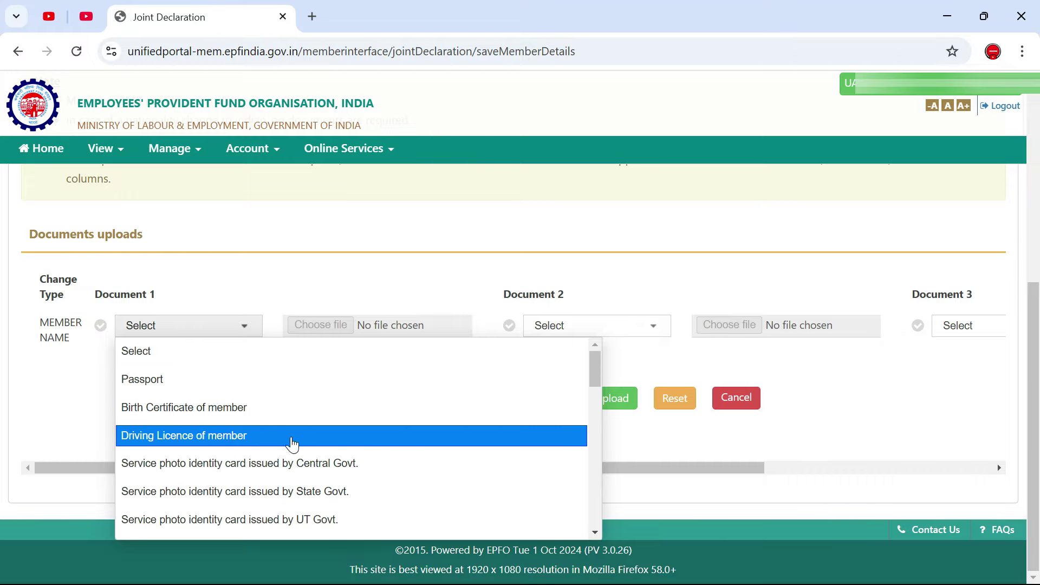
{"action": "scroll", "coordinate": [304, 489], "scroll_direction": "down", "scroll_amount": 1}
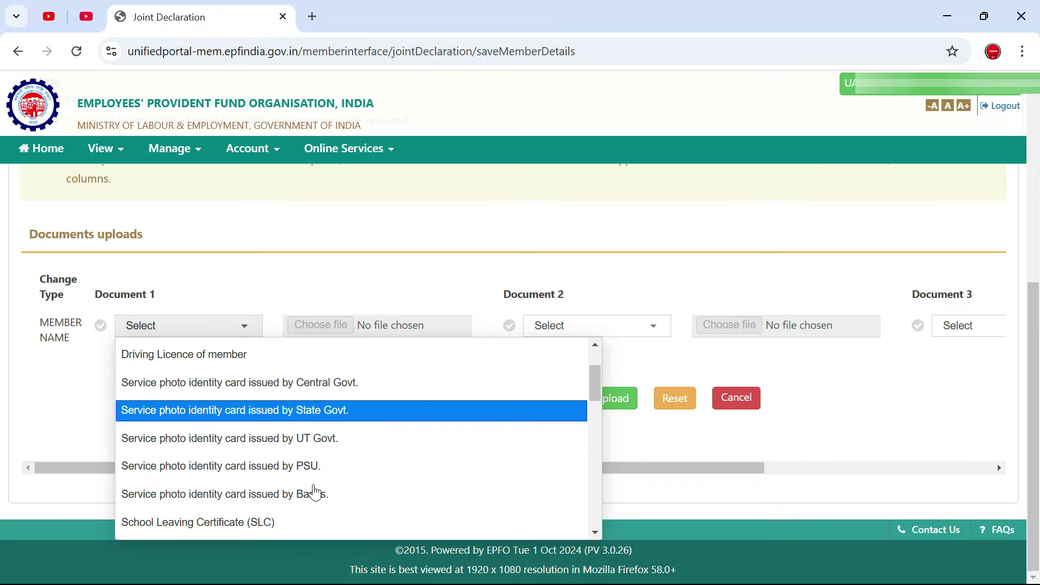
{"action": "scroll", "coordinate": [326, 480], "scroll_direction": "down", "scroll_amount": 2}
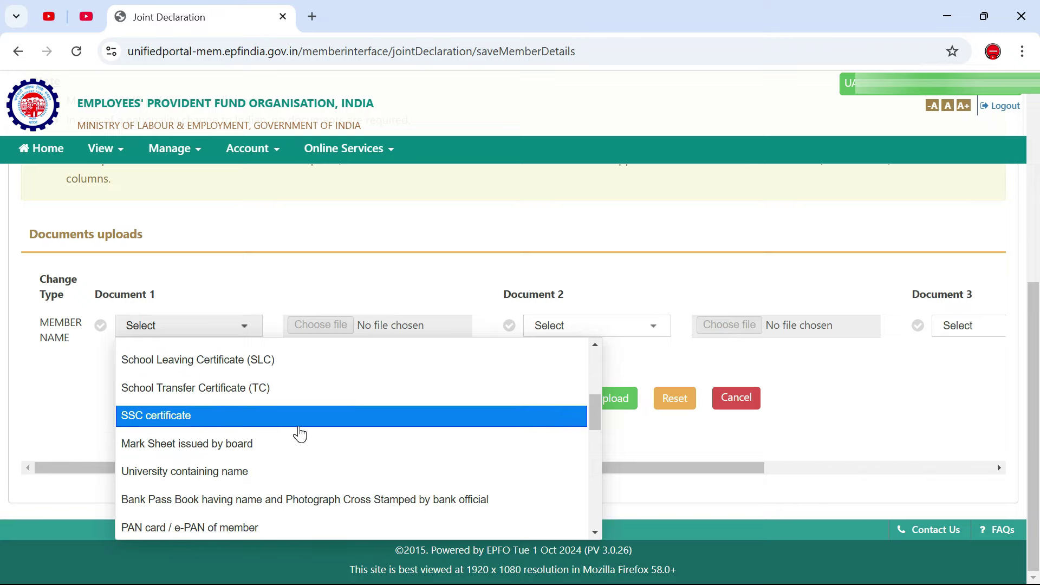
{"action": "scroll", "coordinate": [302, 441], "scroll_direction": "down", "scroll_amount": 3}
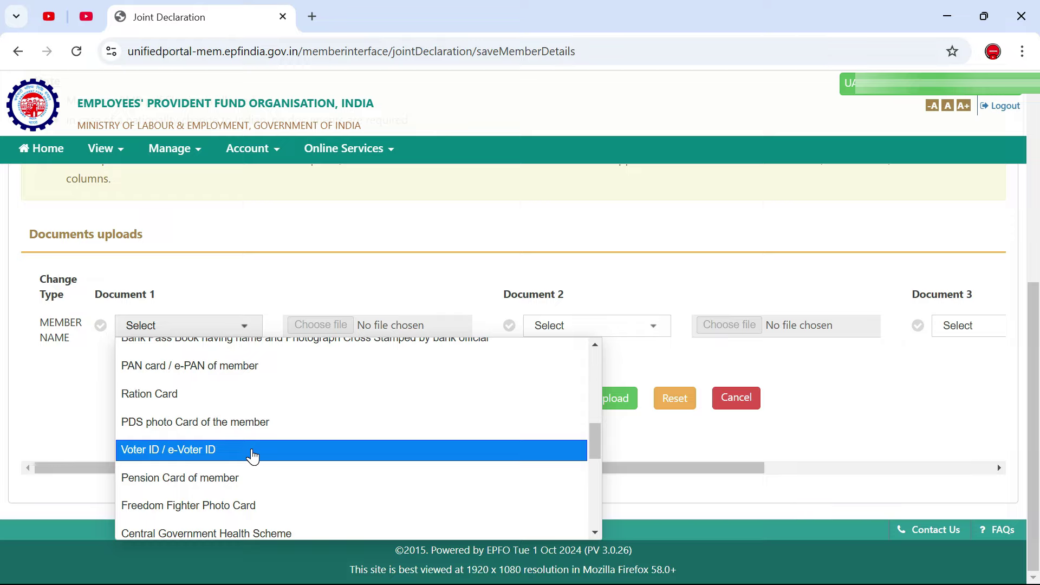
{"action": "left_click", "coordinate": [265, 456]}
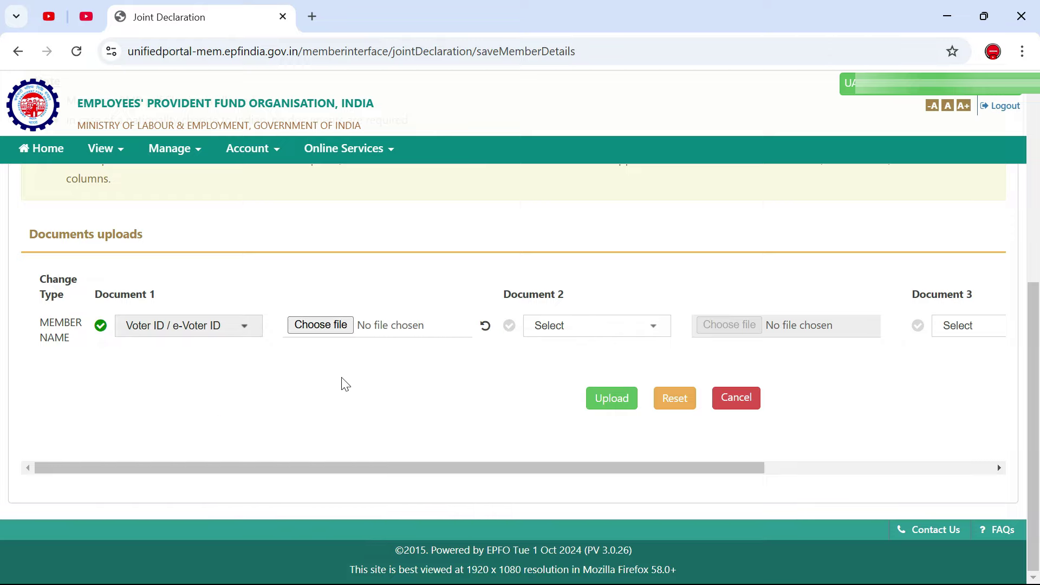
Attach VOTER.pdf from the Desktop to Document 1
{"action": "left_click", "coordinate": [342, 327]}
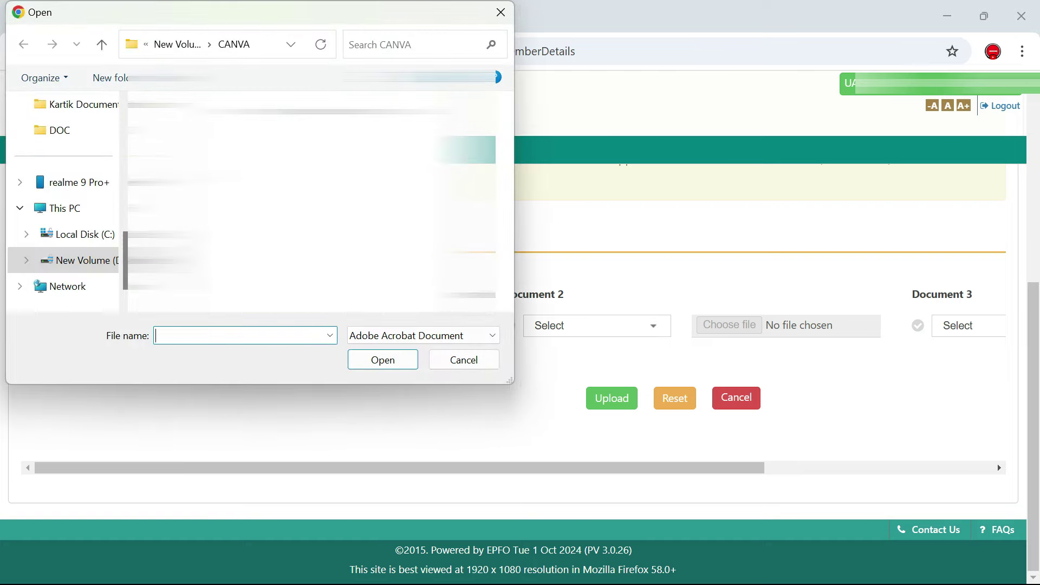
{"action": "scroll", "coordinate": [65, 195], "scroll_direction": "up", "scroll_amount": 4}
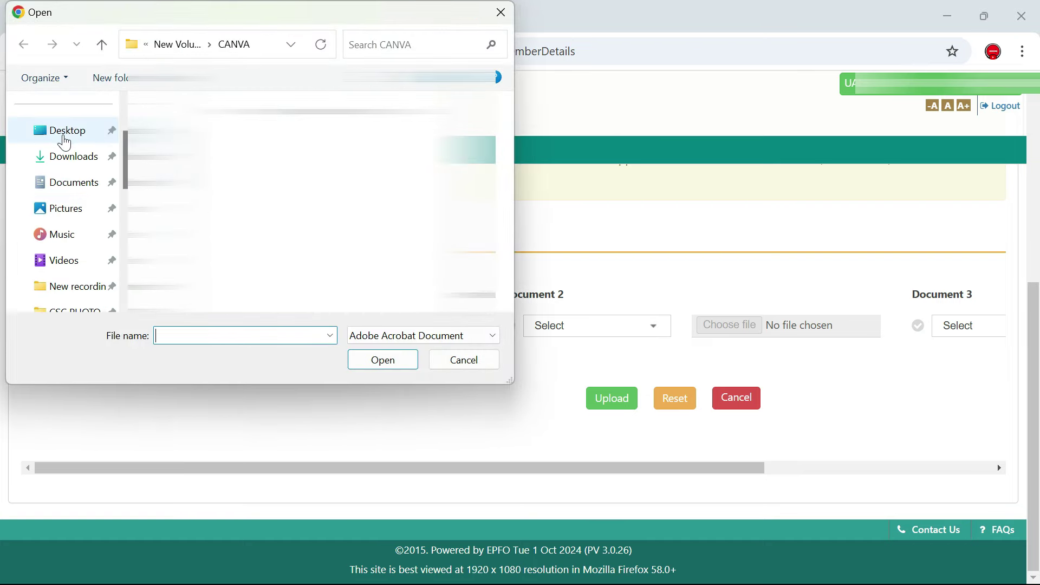
{"action": "left_click", "coordinate": [65, 135]}
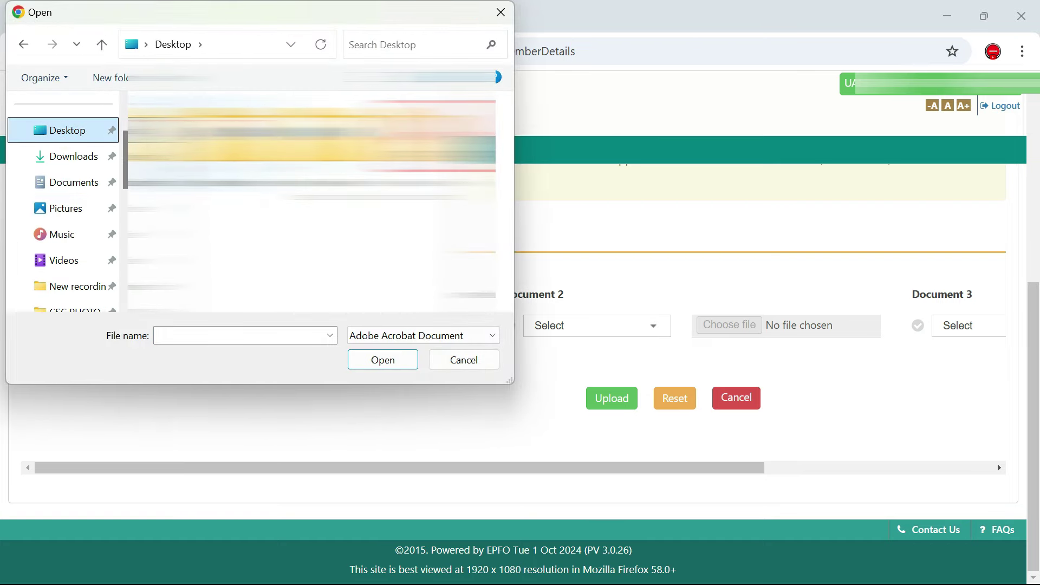
{"action": "double_click", "coordinate": [271, 149]}
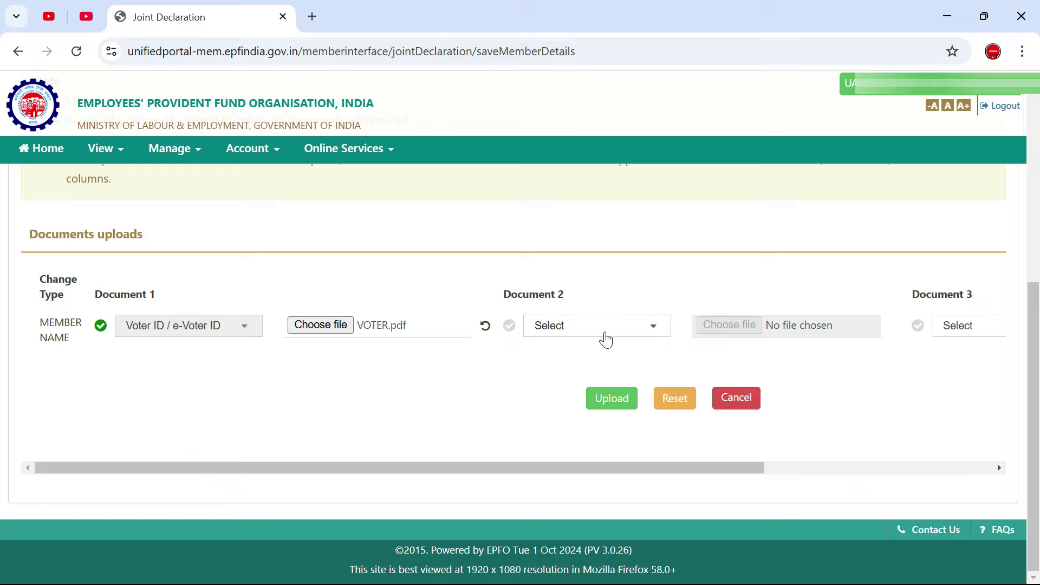
Choose PAN card / e-PAN of member as the Document 2 proof type
{"action": "left_click", "coordinate": [599, 329]}
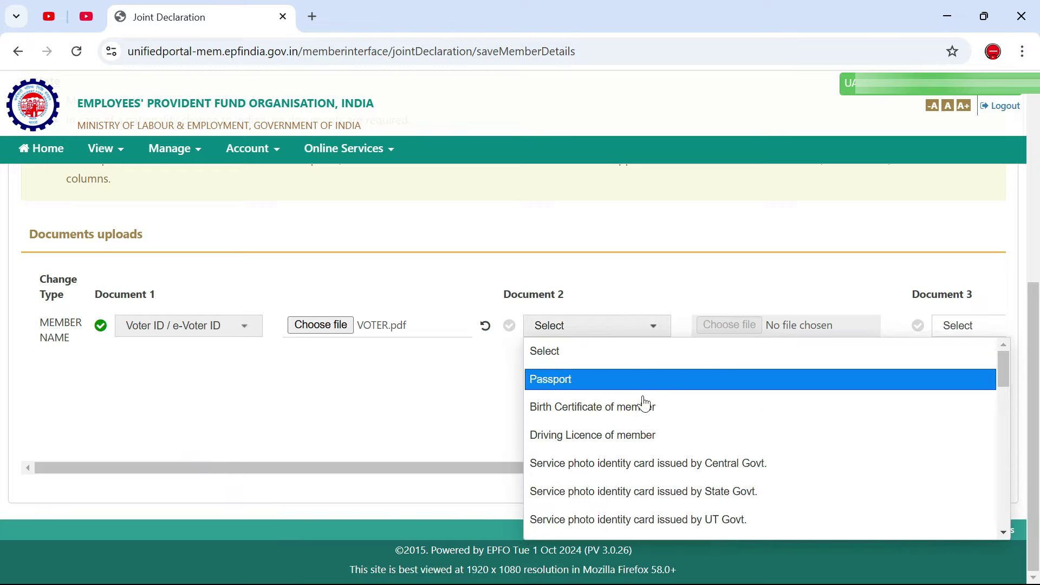
{"action": "scroll", "coordinate": [659, 460], "scroll_direction": "down", "scroll_amount": 2}
{"action": "scroll", "coordinate": [654, 430], "scroll_direction": "down", "scroll_amount": 3}
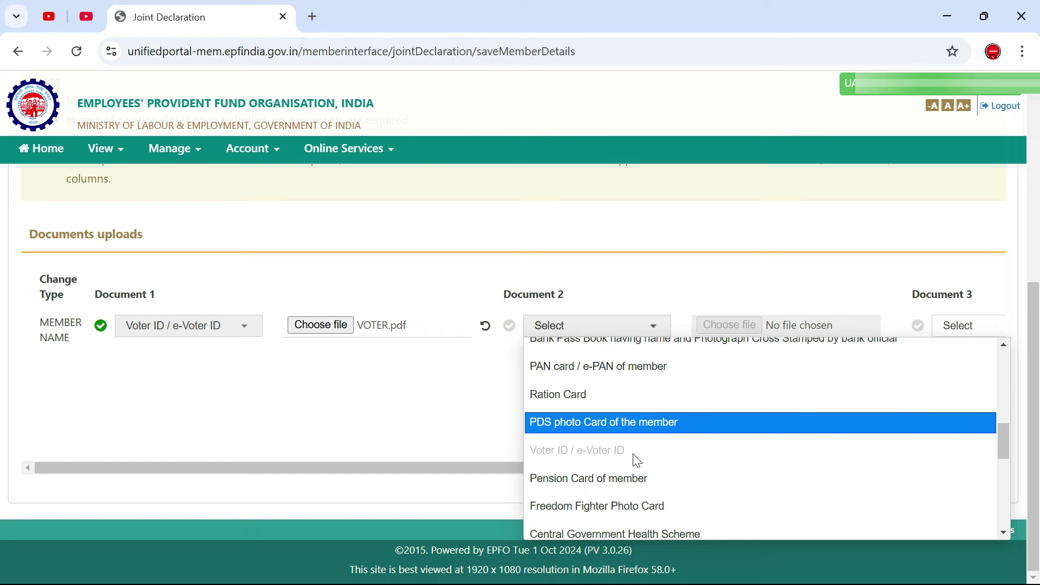
{"action": "left_click", "coordinate": [660, 378]}
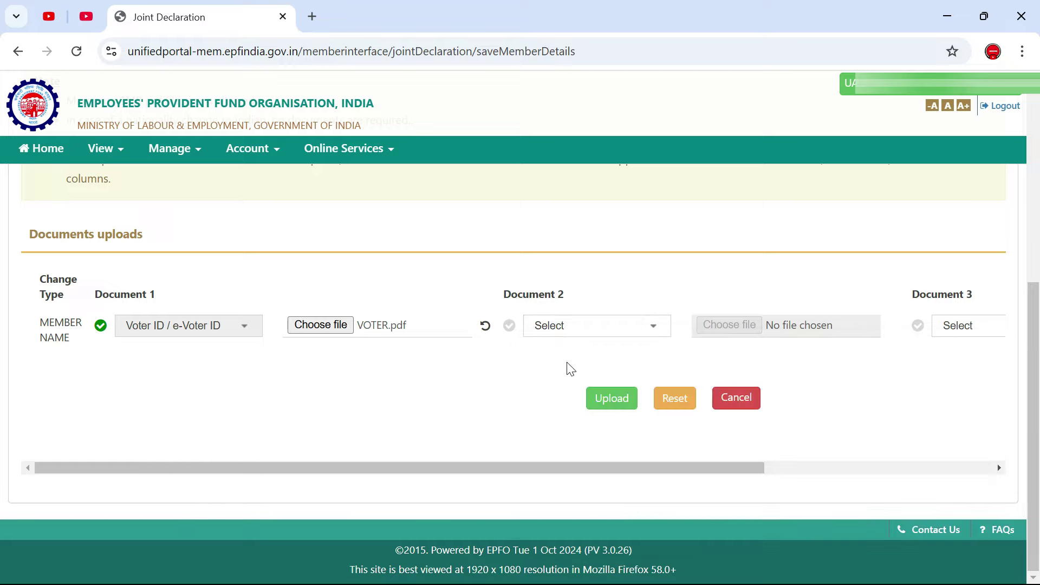
{"action": "left_click", "coordinate": [597, 325]}
{"action": "scroll", "coordinate": [608, 455], "scroll_direction": "up", "scroll_amount": 1}
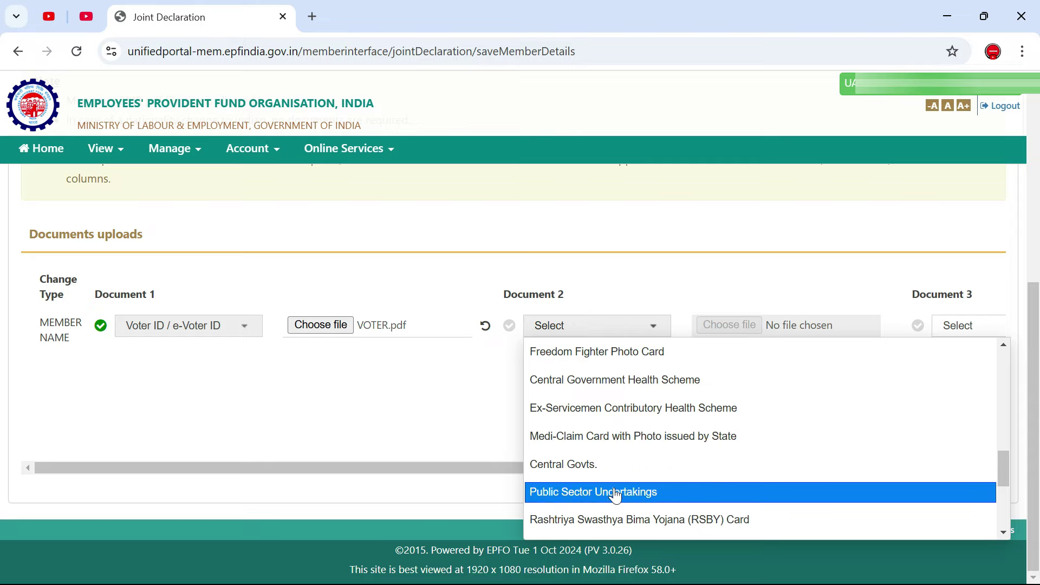
{"action": "scroll", "coordinate": [608, 456], "scroll_direction": "down", "scroll_amount": 2}
{"action": "scroll", "coordinate": [604, 413], "scroll_direction": "up", "scroll_amount": 4}
{"action": "left_click", "coordinate": [605, 398]}
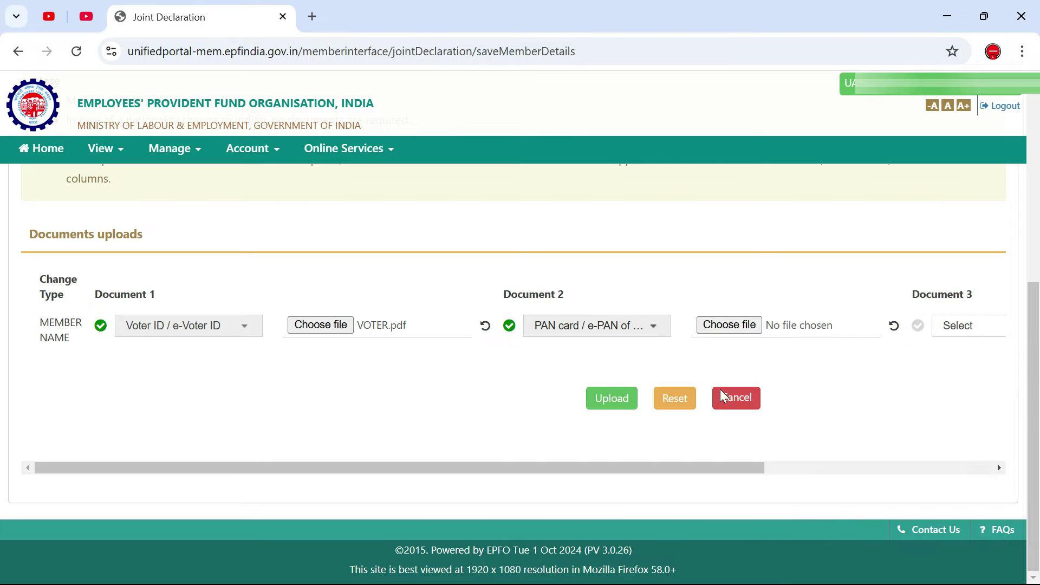
Attach PAN.pdf to Document 2
{"action": "left_click", "coordinate": [730, 327]}
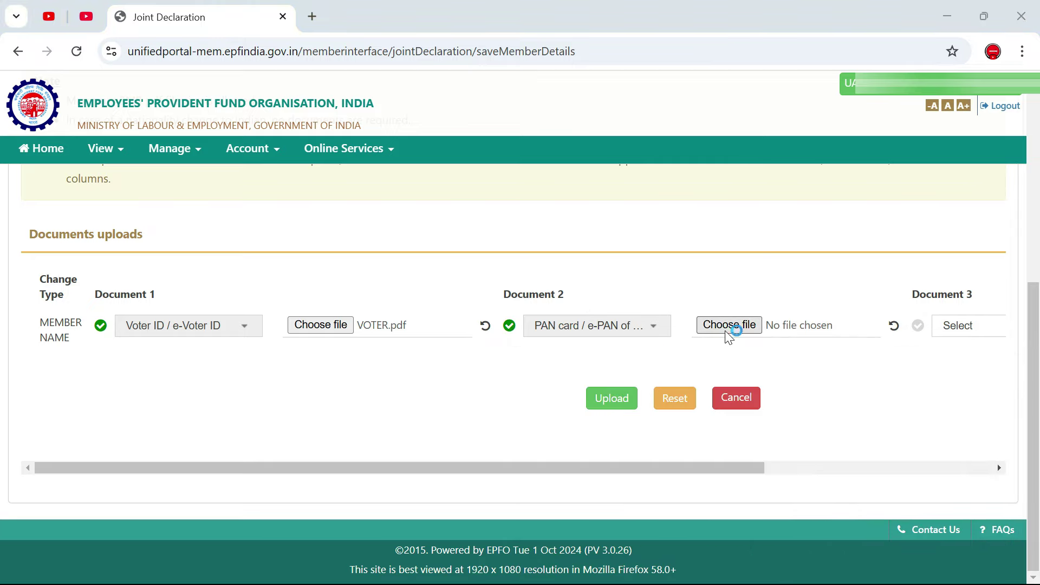
{"action": "left_click", "coordinate": [297, 177]}
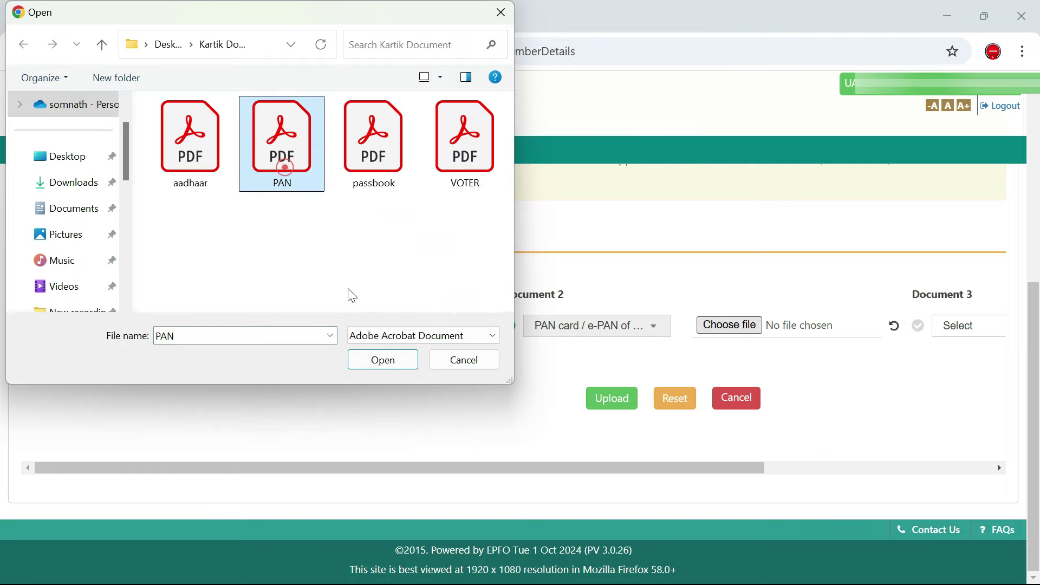
{"action": "left_click", "coordinate": [379, 360]}
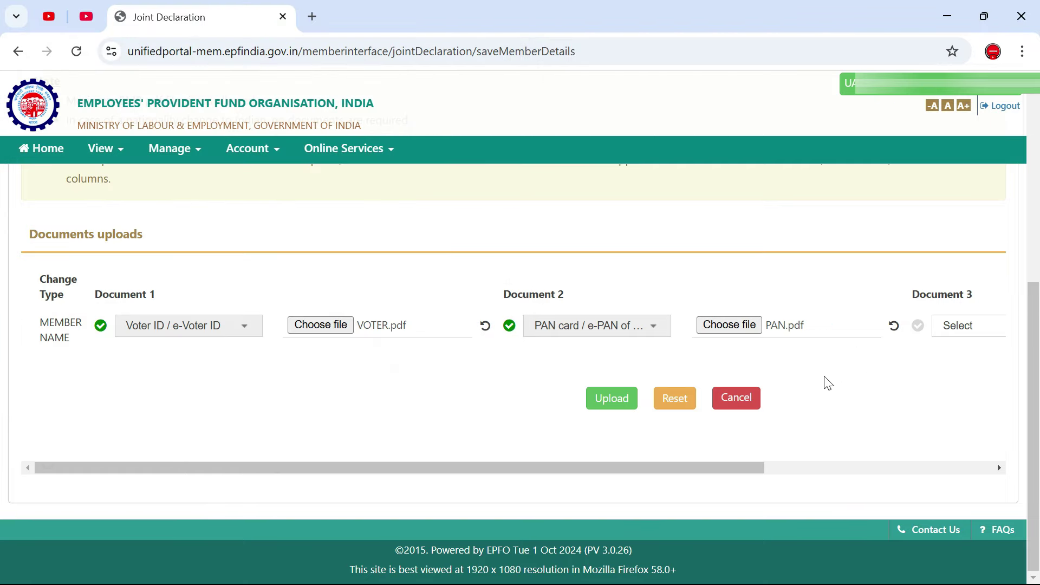
Choose Bank Pass Book as the Document 3 proof type
{"action": "left_click_drag", "start_coordinate": [747, 471], "coordinate": [864, 475]}
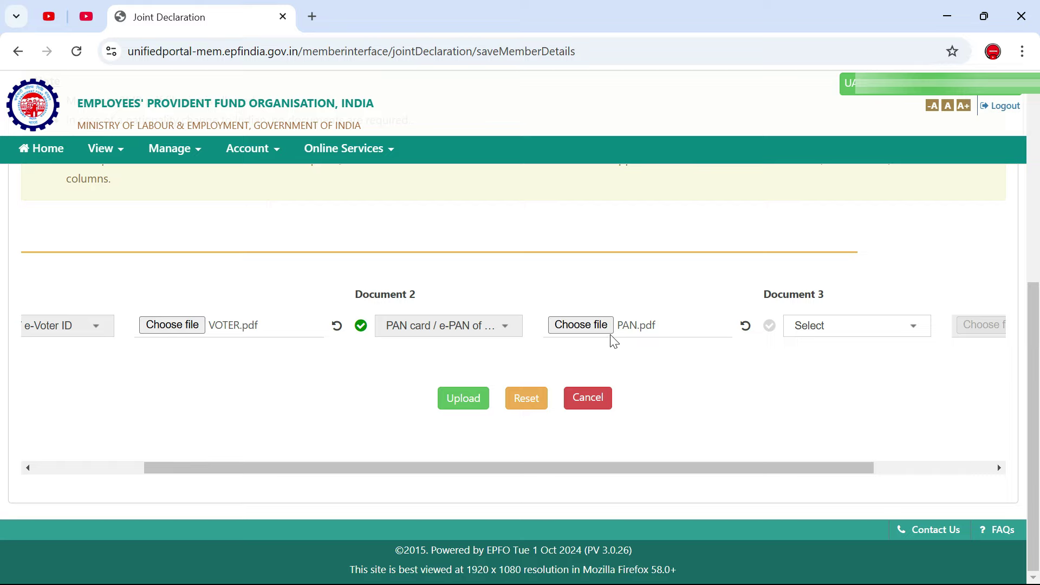
{"action": "left_click_drag", "start_coordinate": [742, 470], "coordinate": [775, 473]}
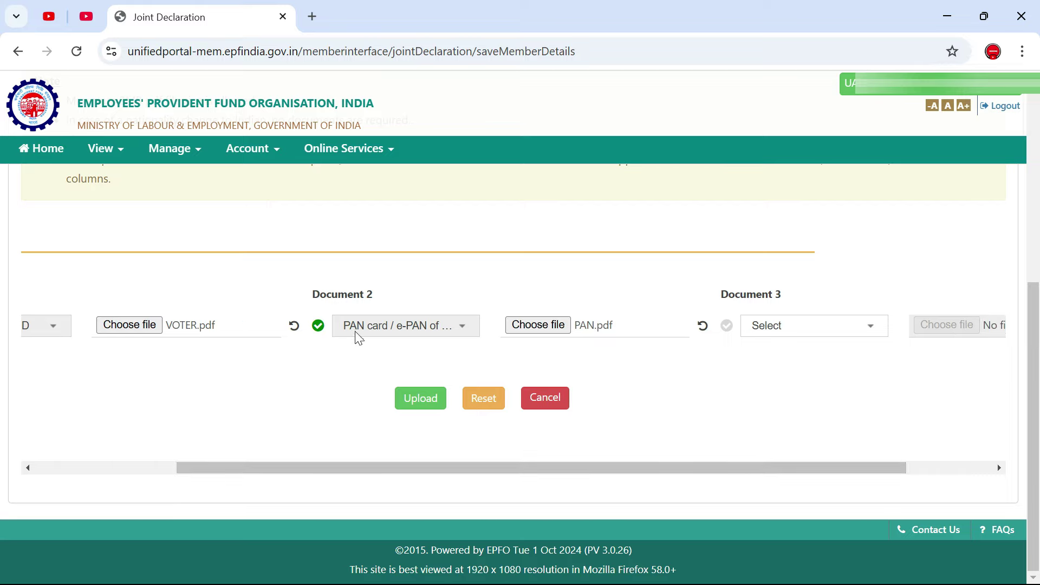
{"action": "left_click", "coordinate": [818, 331]}
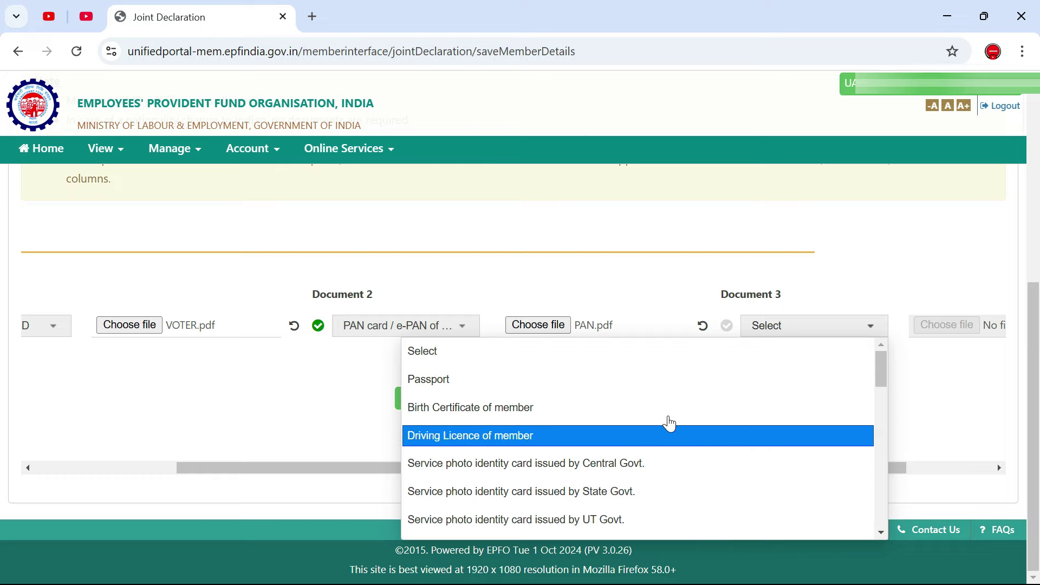
{"action": "scroll", "coordinate": [672, 431], "scroll_direction": "down", "scroll_amount": 3}
{"action": "scroll", "coordinate": [667, 438], "scroll_direction": "down", "scroll_amount": 4}
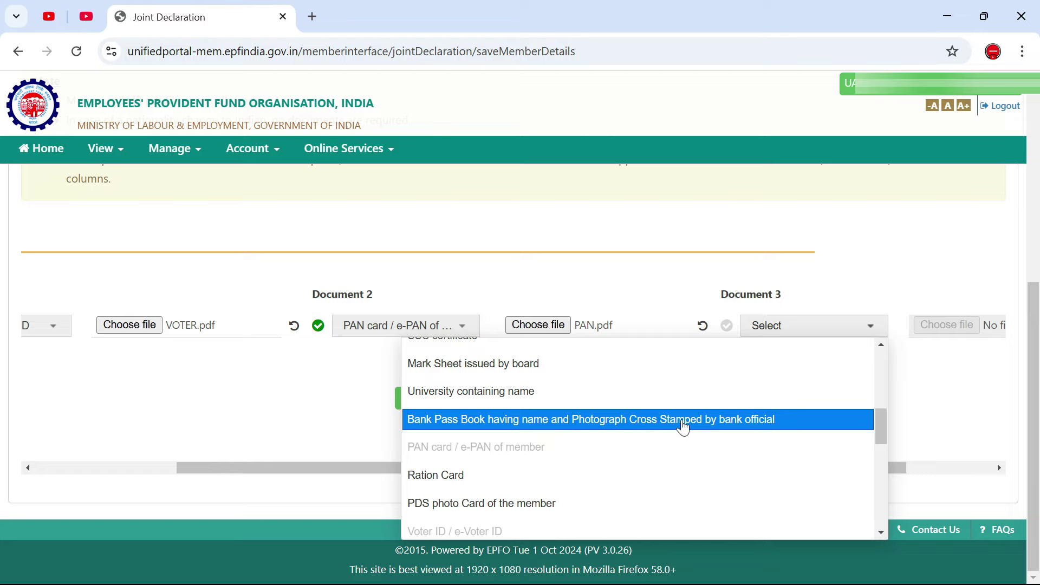
{"action": "left_click", "coordinate": [736, 429]}
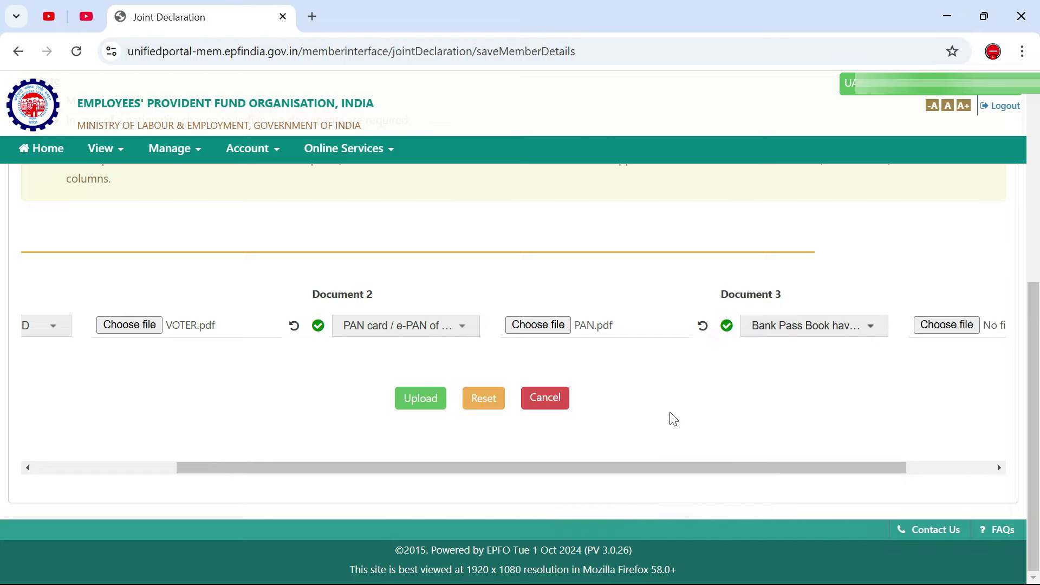
Attach passbook.pdf to Document 3
{"action": "left_click_drag", "start_coordinate": [667, 468], "coordinate": [779, 490]}
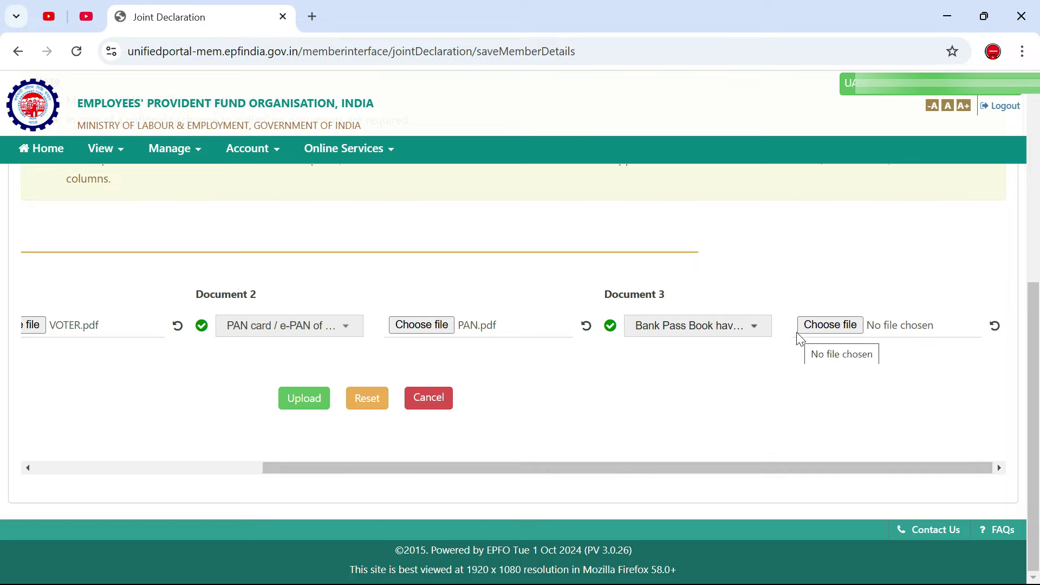
{"action": "left_click", "coordinate": [836, 330]}
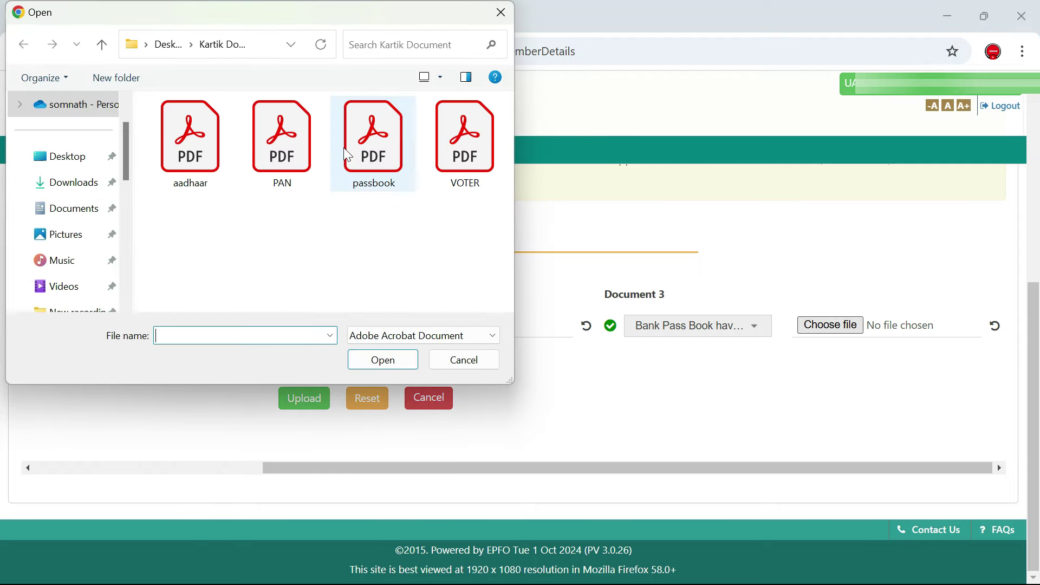
{"action": "left_click", "coordinate": [392, 163]}
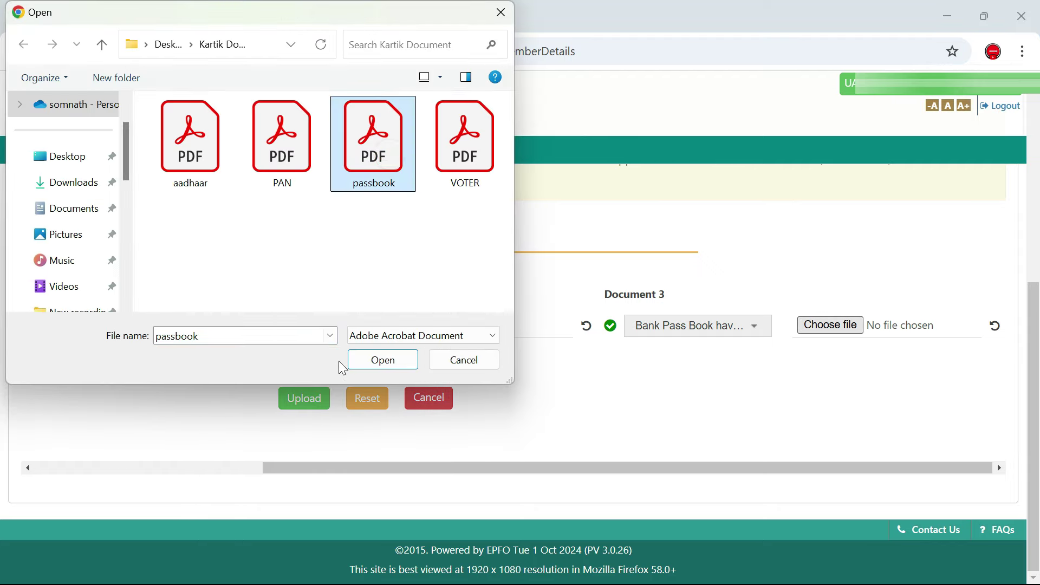
{"action": "left_click", "coordinate": [384, 360]}
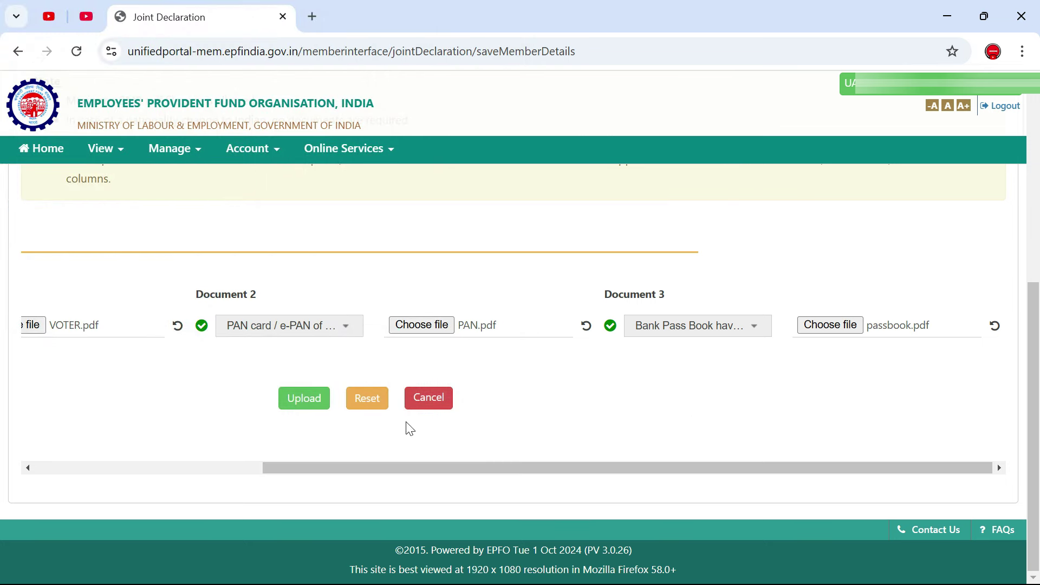
Upload the Voter ID, PAN and passbook proofs and review the name-change preview
{"action": "left_click", "coordinate": [304, 401]}
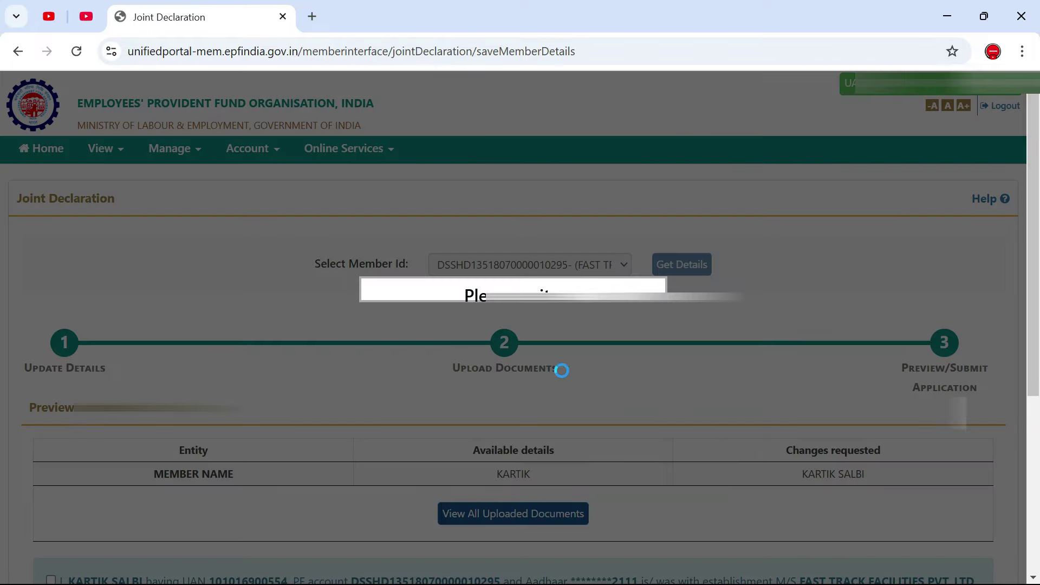
{"action": "scroll", "coordinate": [622, 330], "scroll_direction": "down", "scroll_amount": 3}
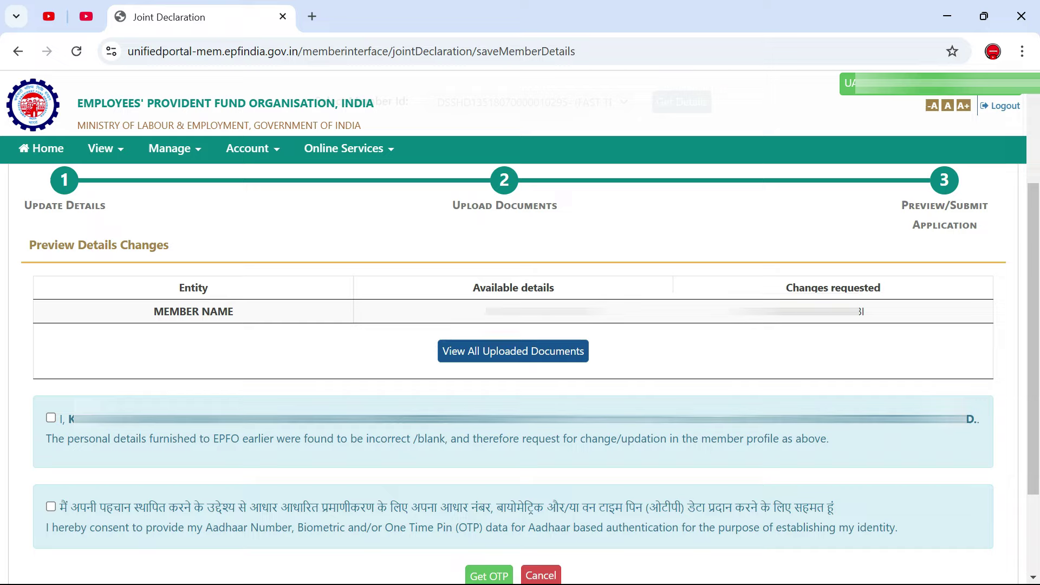
Accept the first declaration and review the MEMBER NAME entry being corrected
{"action": "left_click", "coordinate": [52, 418]}
{"action": "left_click_drag", "start_coordinate": [251, 312], "coordinate": [144, 301]}
{"action": "left_click", "coordinate": [420, 302]}
{"action": "left_click", "coordinate": [619, 325]}
Check the requested new name and declaration wording, then request the OTP to submit
{"action": "left_click_drag", "start_coordinate": [870, 315], "coordinate": [732, 313]}
{"action": "left_click", "coordinate": [853, 348]}
{"action": "left_click_drag", "start_coordinate": [751, 418], "coordinate": [930, 442]}
{"action": "left_click", "coordinate": [501, 569]}
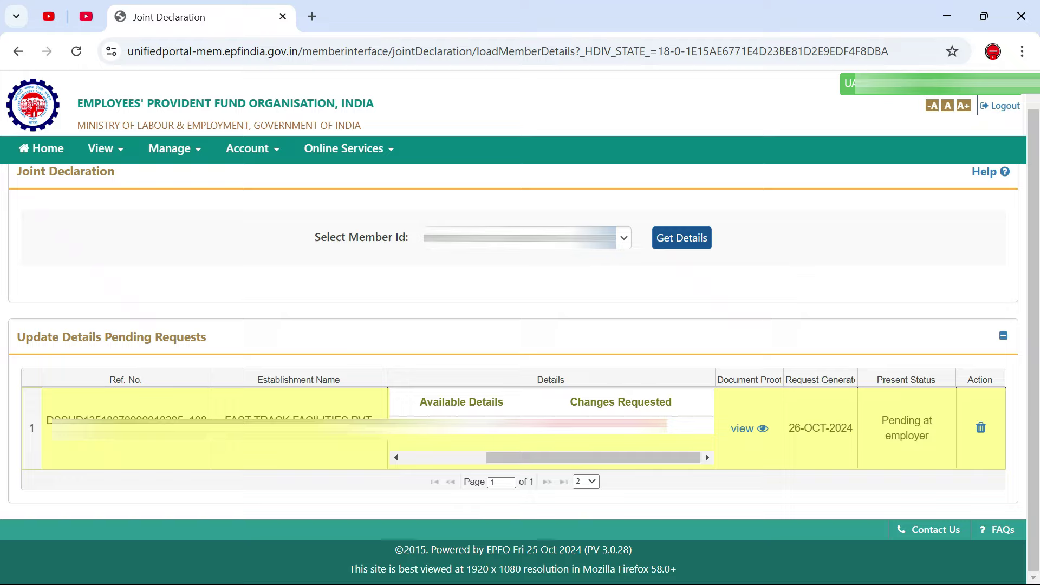
{"action": "left_click_drag", "start_coordinate": [16, 337], "coordinate": [260, 343]}
{"action": "left_click", "coordinate": [280, 334]}
{"action": "left_click_drag", "start_coordinate": [219, 418], "coordinate": [360, 445]}
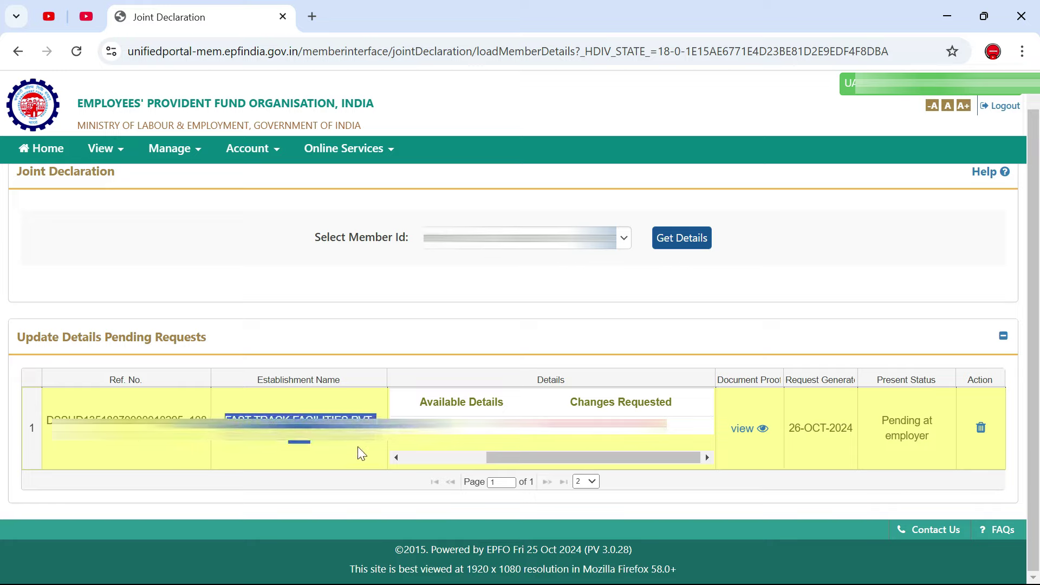
{"action": "left_click_drag", "start_coordinate": [426, 402], "coordinate": [453, 426]}
{"action": "left_click", "coordinate": [452, 425]}
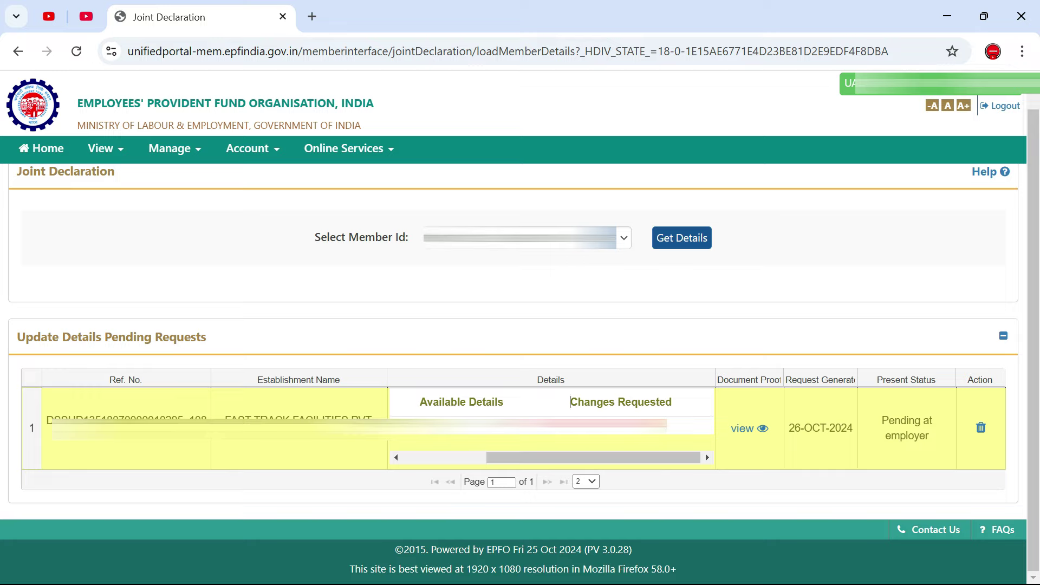
{"action": "left_click_drag", "start_coordinate": [571, 402], "coordinate": [660, 402]}
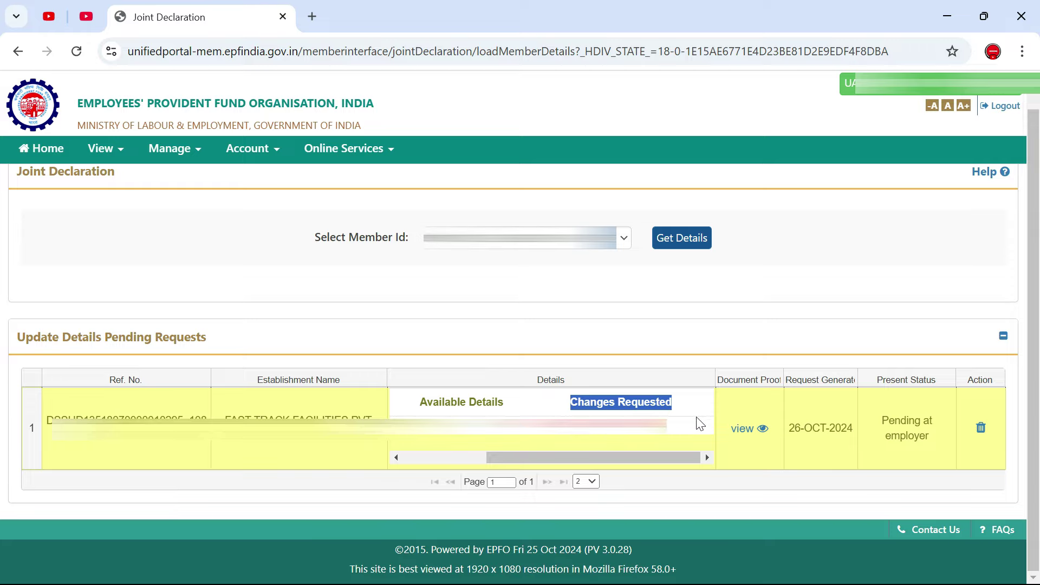
{"action": "left_click", "coordinate": [753, 429]}
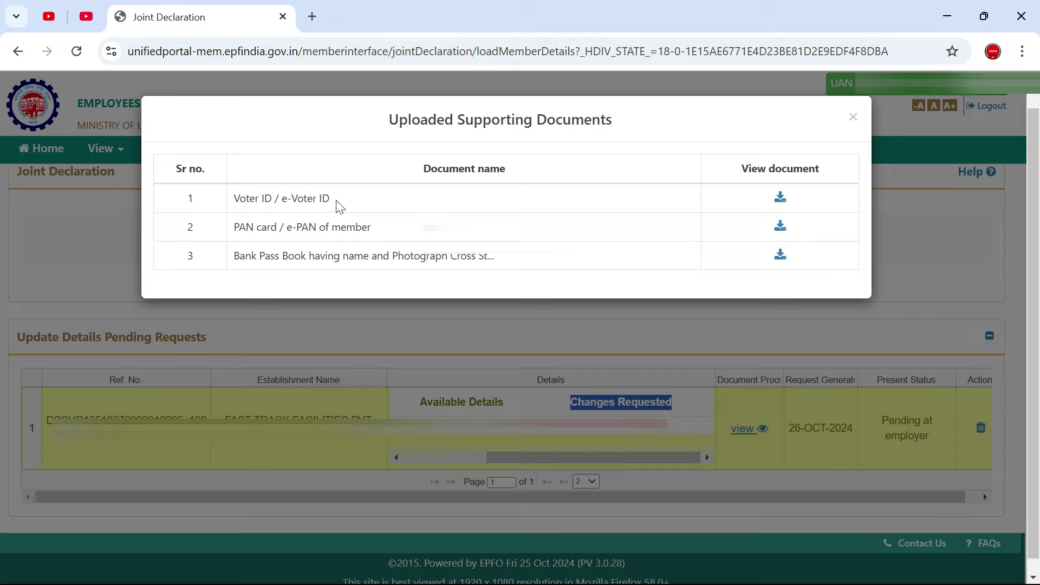
{"action": "left_click_drag", "start_coordinate": [335, 200], "coordinate": [234, 201]}
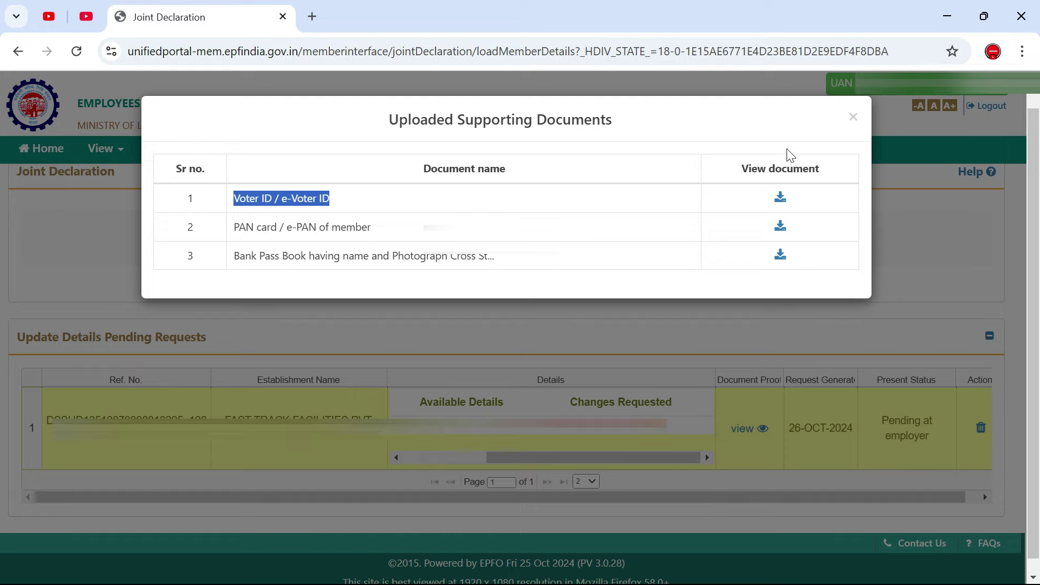
{"action": "left_click", "coordinate": [853, 119]}
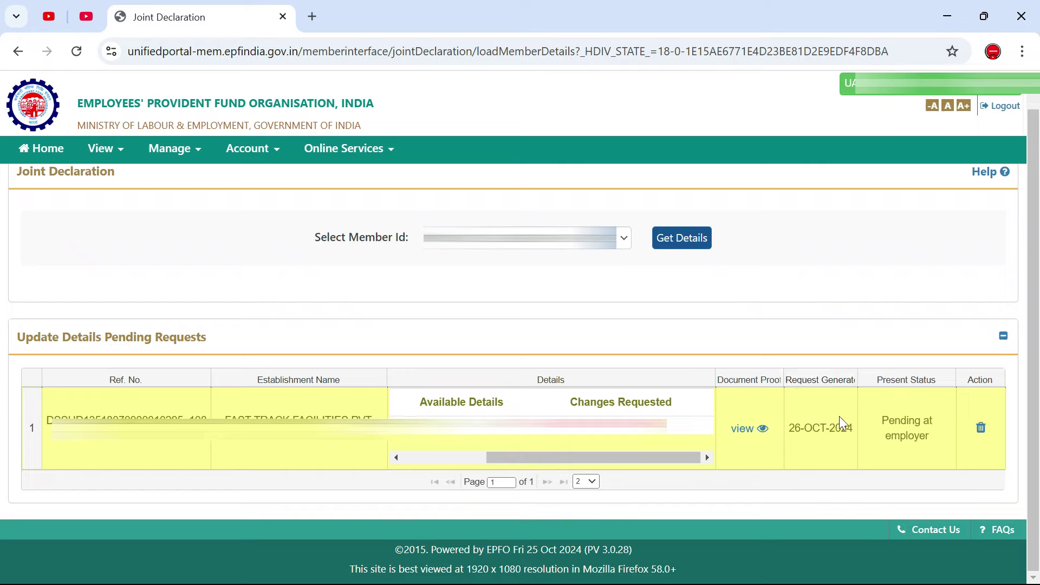
{"action": "left_click_drag", "start_coordinate": [789, 429], "coordinate": [848, 429]}
{"action": "left_click", "coordinate": [912, 507]}
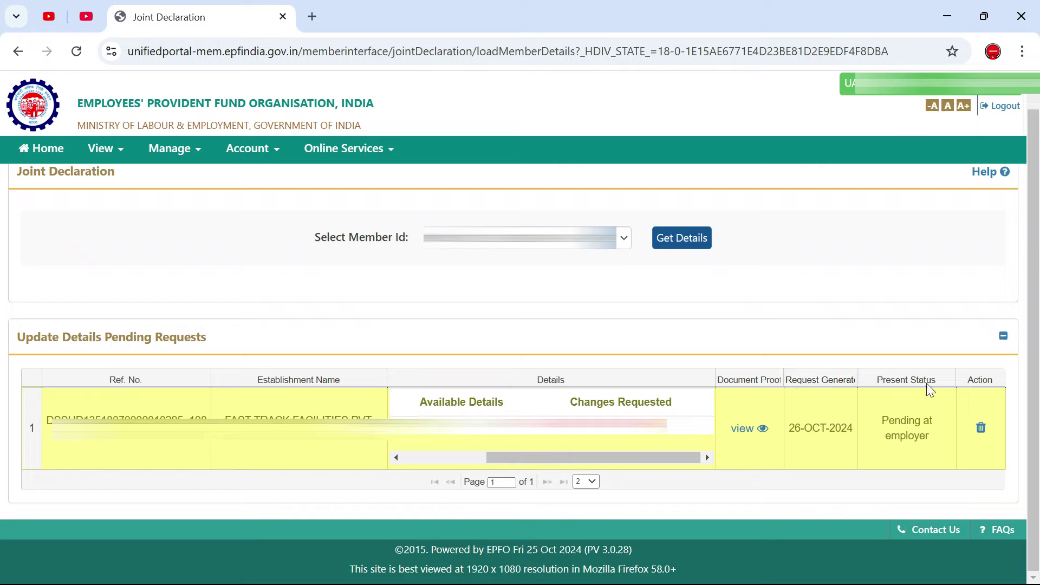